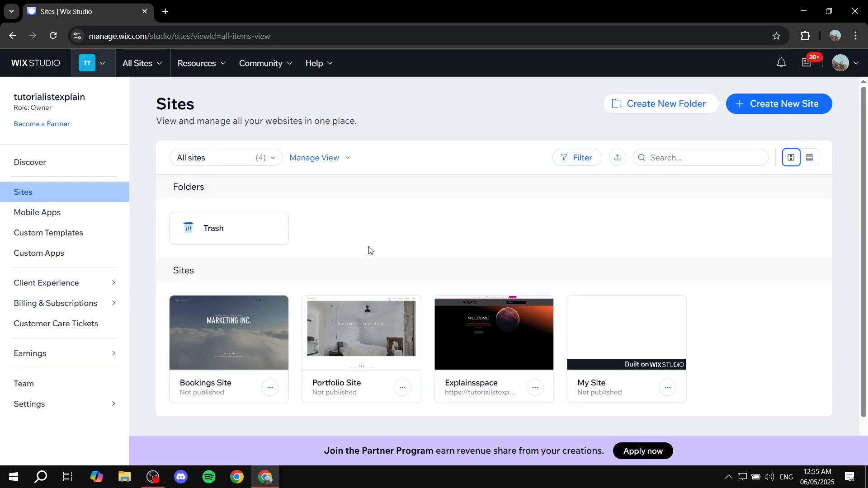
Step: Create a new site without the AI chat and set its website type to Graphic Design Portfolio
{"action": "left_click", "coordinate": [752, 105]}
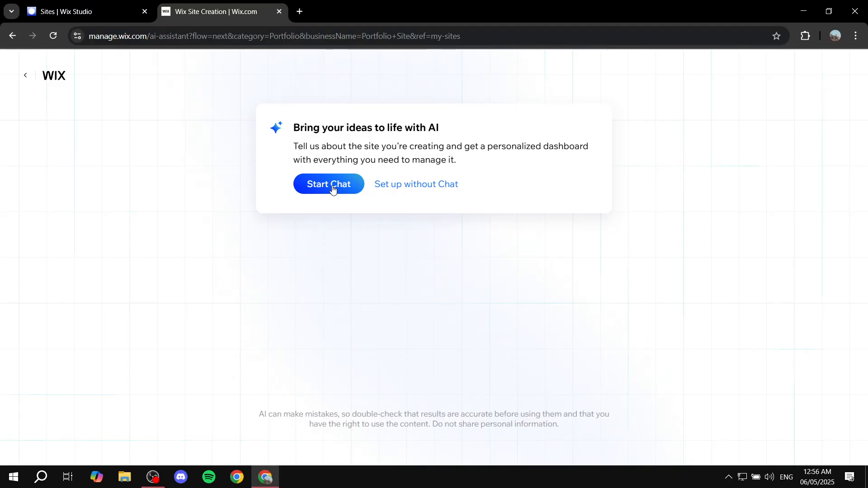
{"action": "left_click", "coordinate": [441, 189]}
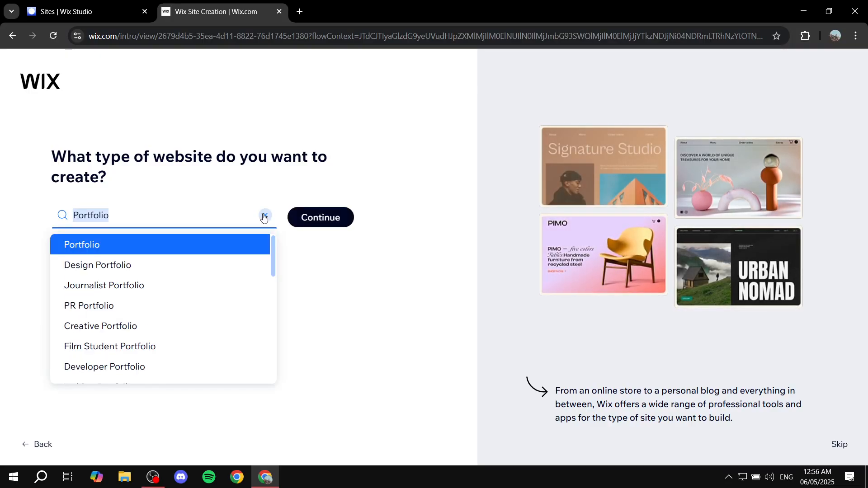
{"action": "left_click", "coordinate": [264, 216]}
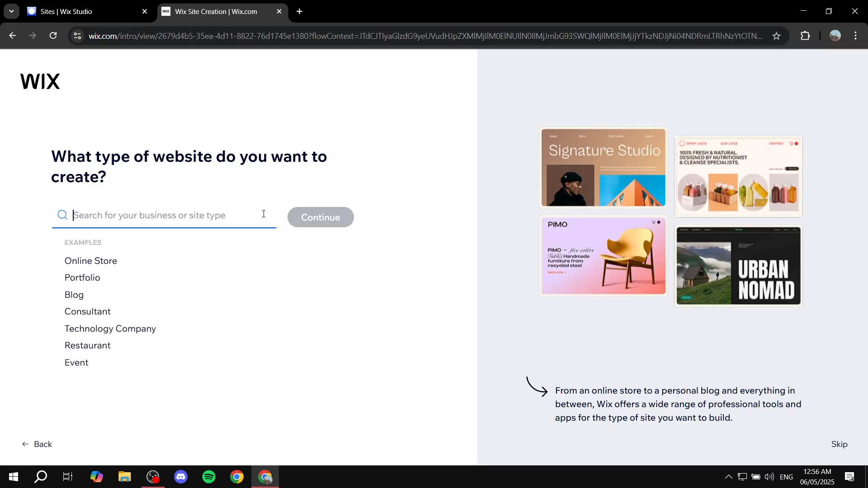
{"action": "type", "text": "Graphic de"}
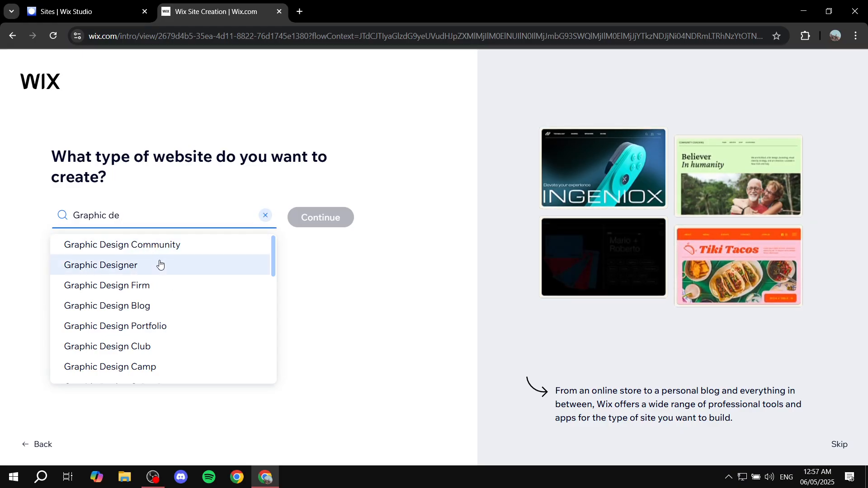
{"action": "left_click", "coordinate": [150, 329]}
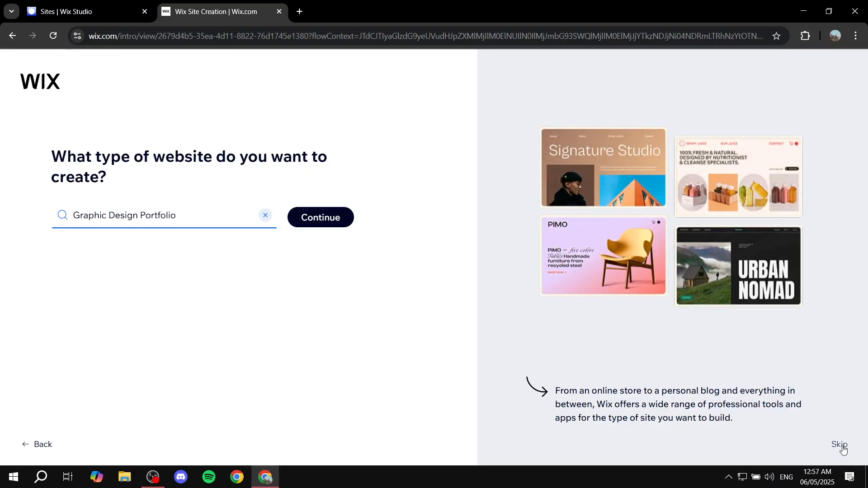
{"action": "left_click", "coordinate": [358, 289]}
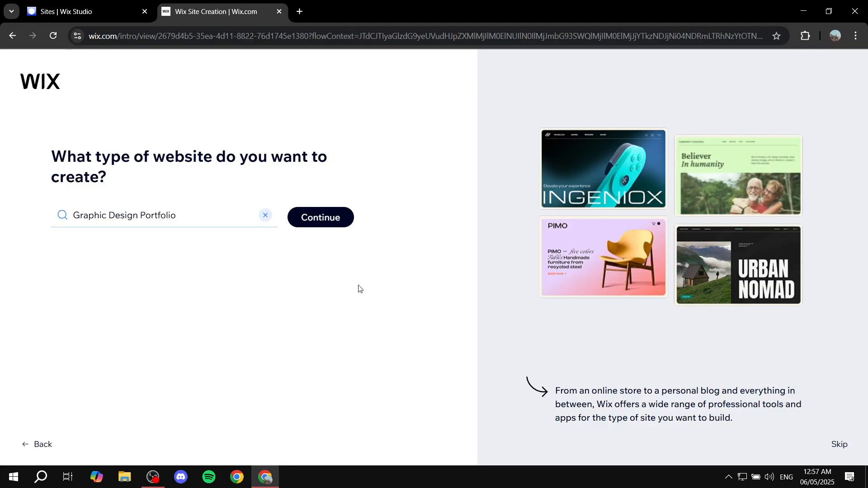
{"action": "left_click", "coordinate": [336, 219]}
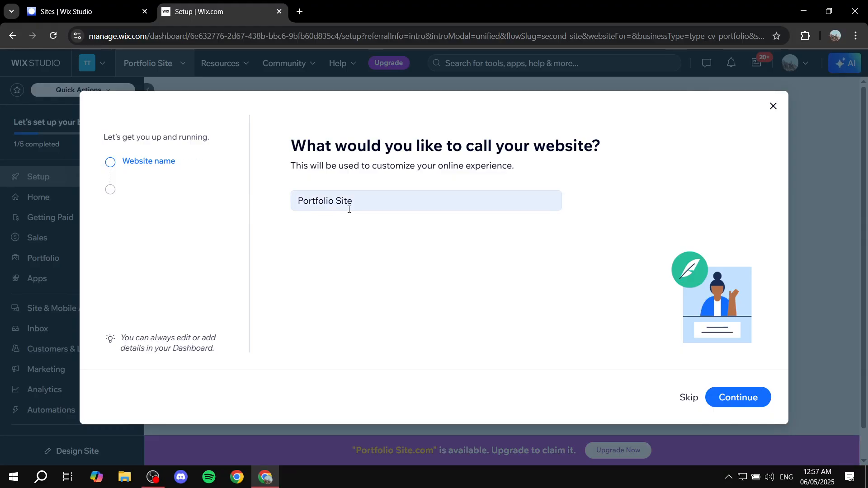
Step: Keep Portfolio Site as the website name and finish the setup with only the built-in Portfolio app selected
{"action": "triple_click", "coordinate": [363, 203]}
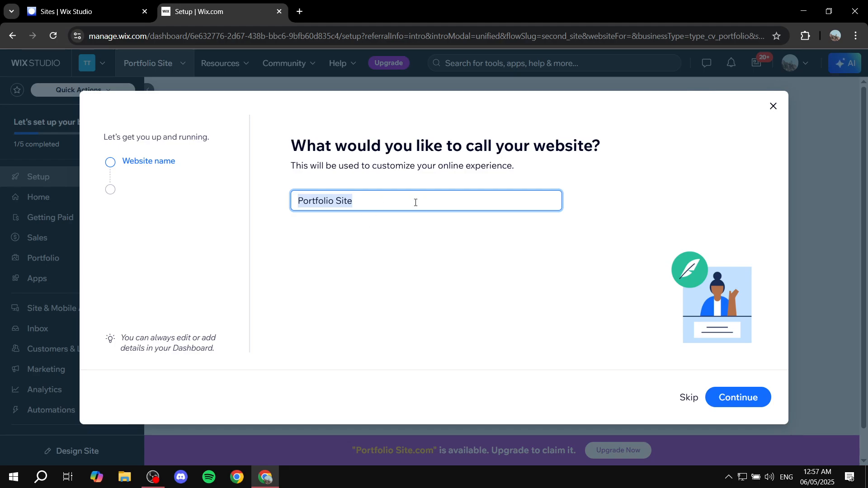
{"action": "left_click", "coordinate": [722, 399]}
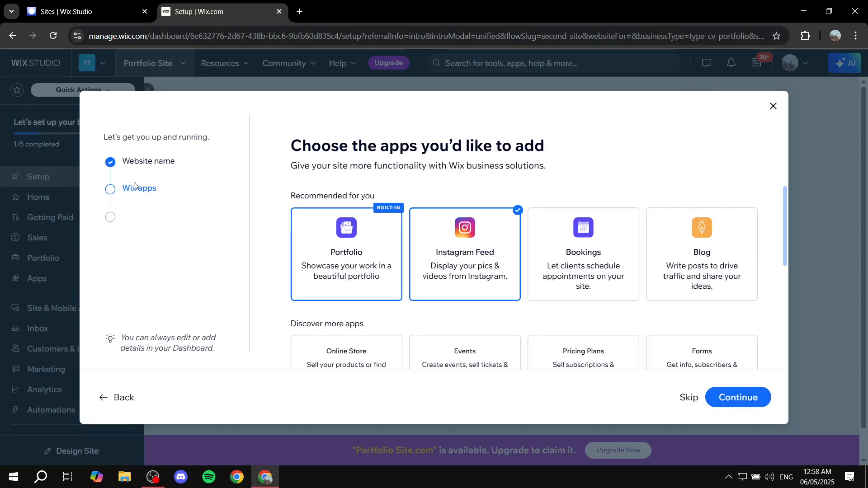
{"action": "left_click_drag", "start_coordinate": [169, 197], "coordinate": [121, 189]}
{"action": "left_click", "coordinate": [194, 183]}
{"action": "scroll", "coordinate": [357, 252], "scroll_direction": "down", "scroll_amount": 4}
{"action": "scroll", "coordinate": [633, 280], "scroll_direction": "down", "scroll_amount": 1}
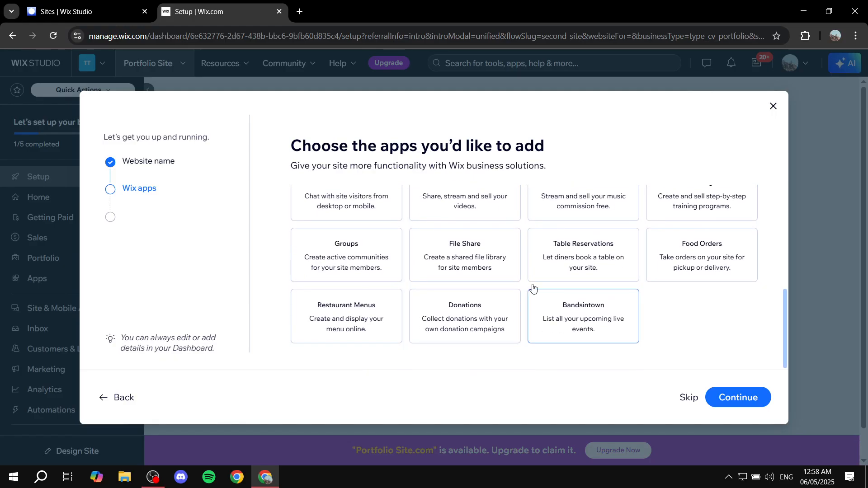
{"action": "scroll", "coordinate": [465, 271], "scroll_direction": "up", "scroll_amount": 5}
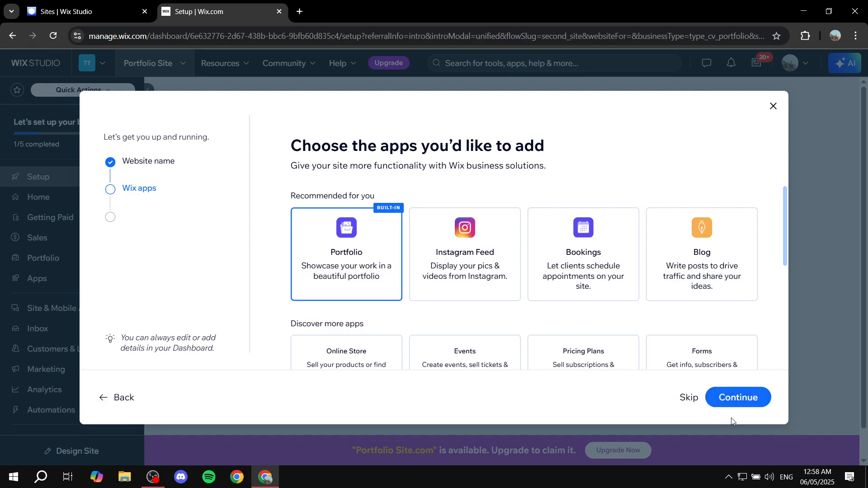
{"action": "left_click", "coordinate": [753, 397]}
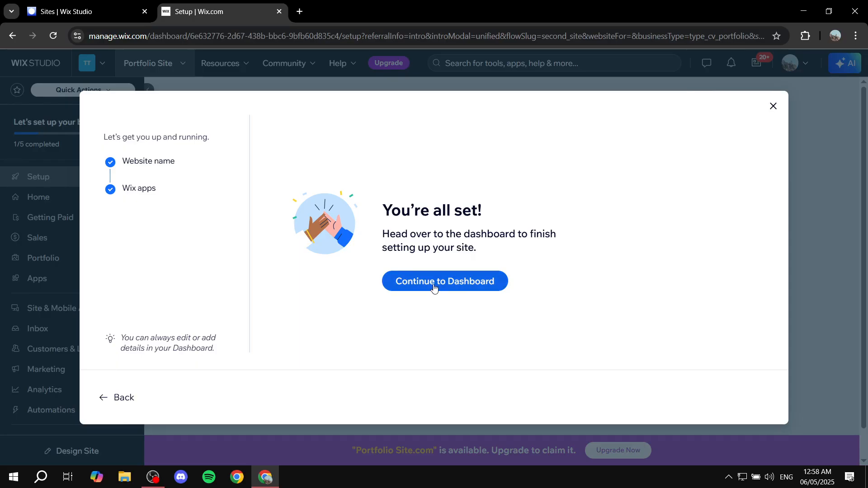
{"action": "left_click", "coordinate": [433, 287]}
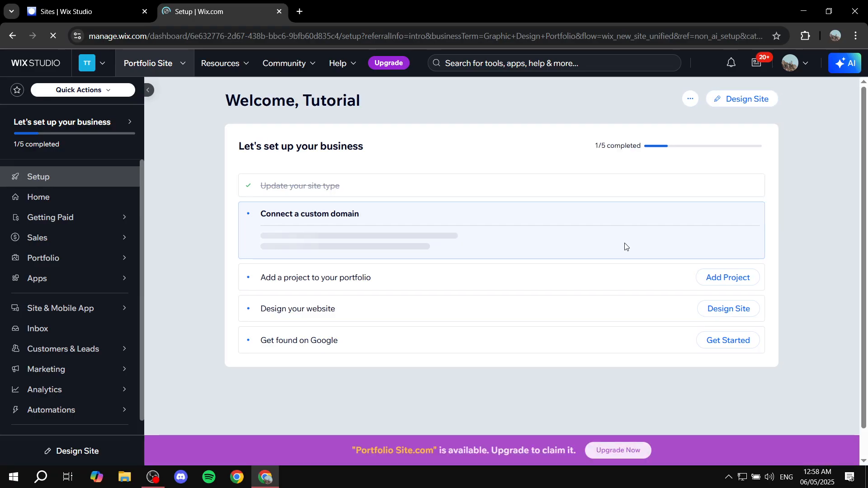
Step: Go to the site's dashboard home and start designing the site
{"action": "mouse_move", "coordinate": [63, 264]}
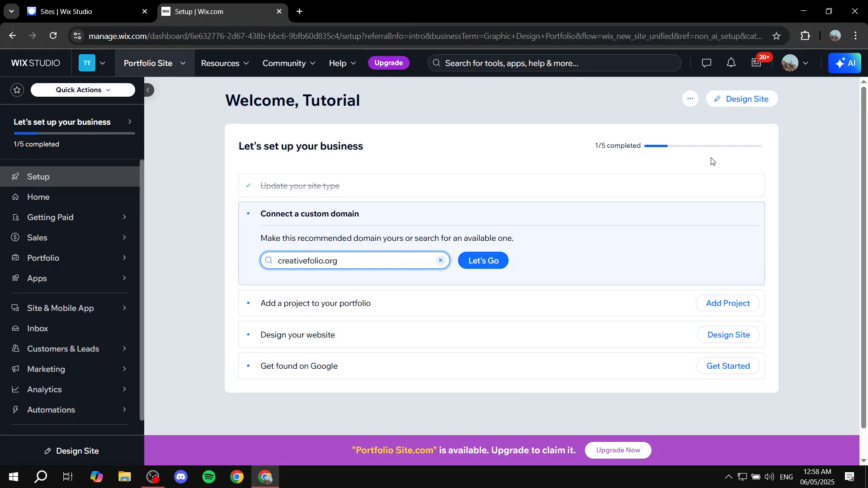
{"action": "left_click", "coordinate": [61, 198]}
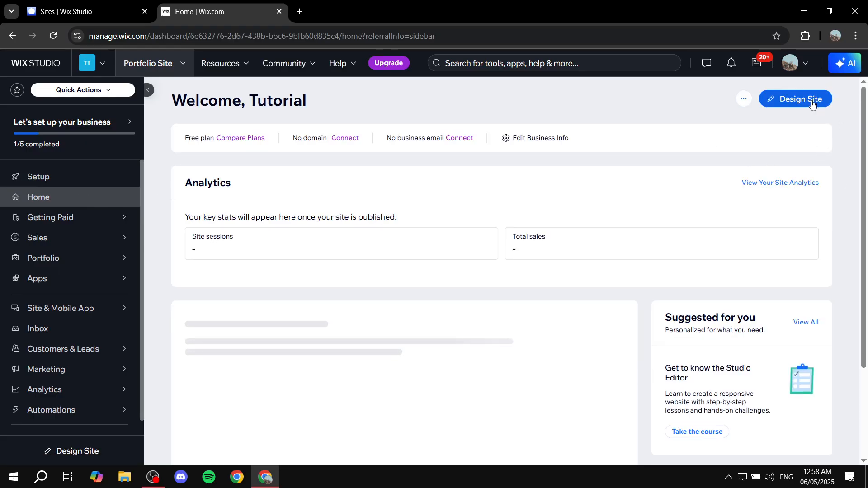
{"action": "left_click", "coordinate": [812, 103]}
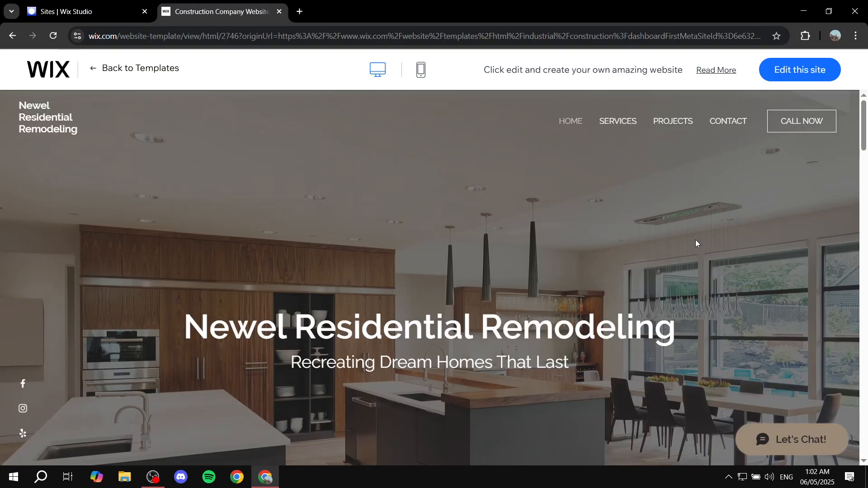
Step: Preview the Newel Residential Remodeling template, open it in the site editor and dismiss the AI content dialog
{"action": "scroll", "coordinate": [685, 254], "scroll_direction": "down", "scroll_amount": 5}
{"action": "scroll", "coordinate": [684, 251], "scroll_direction": "down", "scroll_amount": 20}
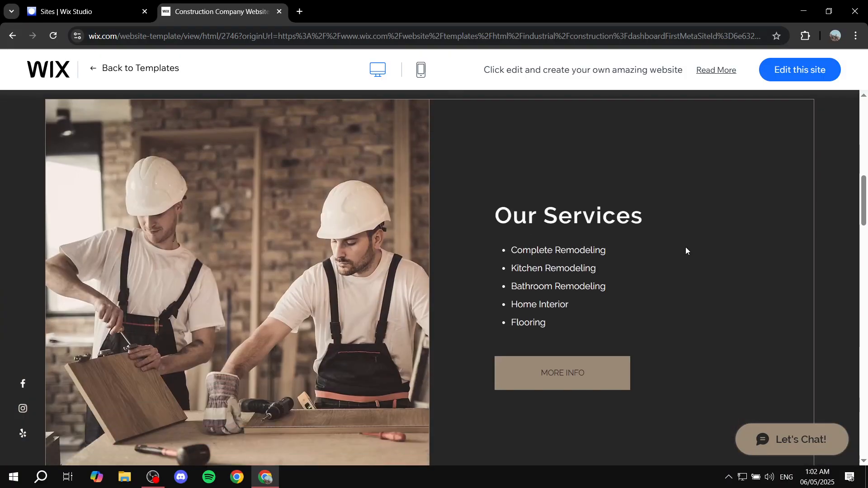
{"action": "scroll", "coordinate": [685, 240], "scroll_direction": "down", "scroll_amount": 12}
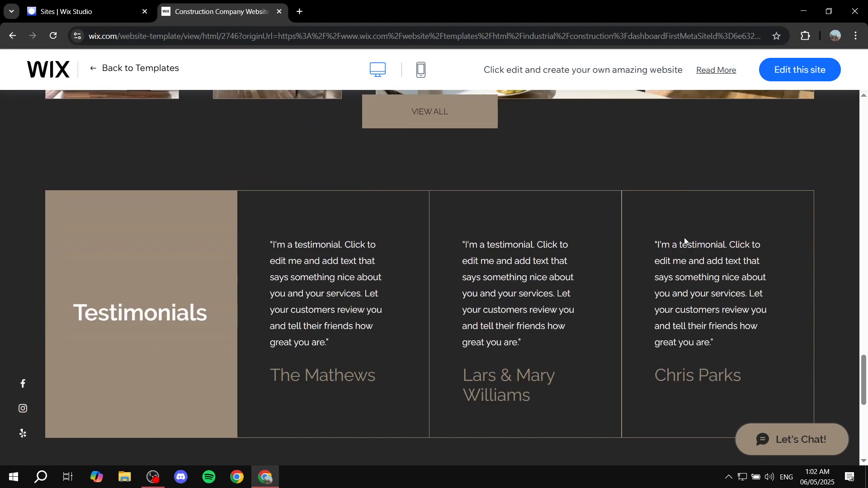
{"action": "scroll", "coordinate": [681, 245], "scroll_direction": "up", "scroll_amount": 19}
{"action": "scroll", "coordinate": [681, 248], "scroll_direction": "up", "scroll_amount": 15}
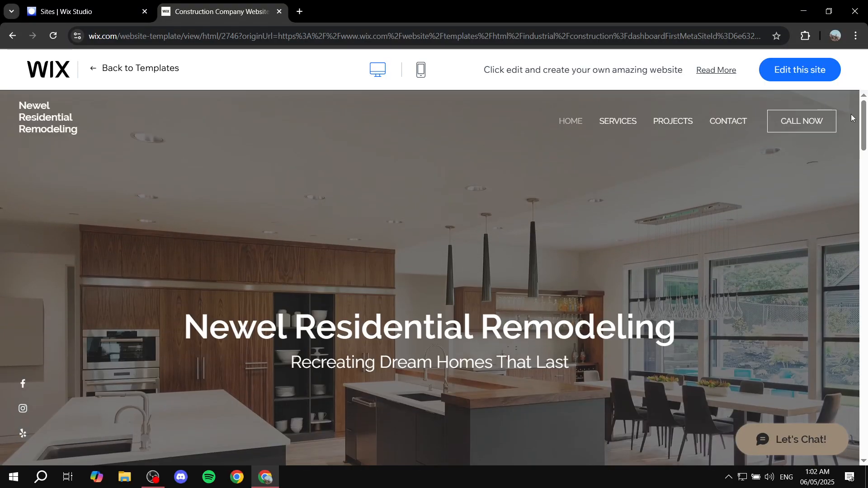
{"action": "left_click", "coordinate": [817, 71]}
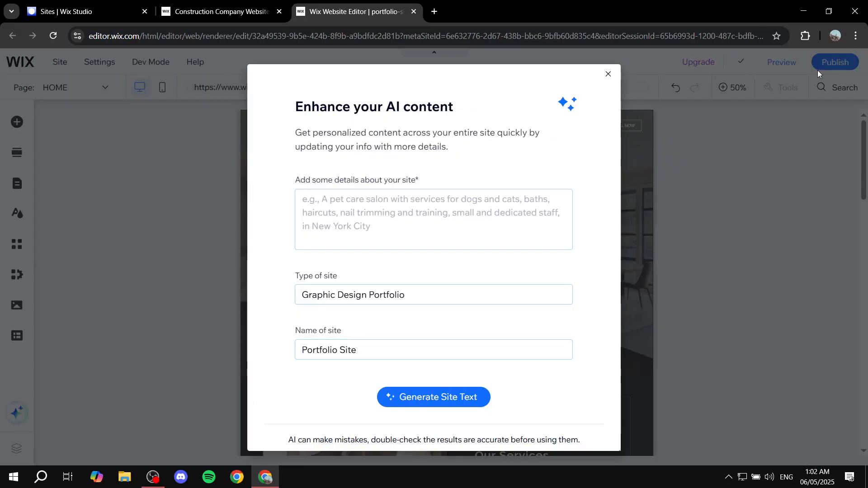
{"action": "left_click", "coordinate": [608, 75]}
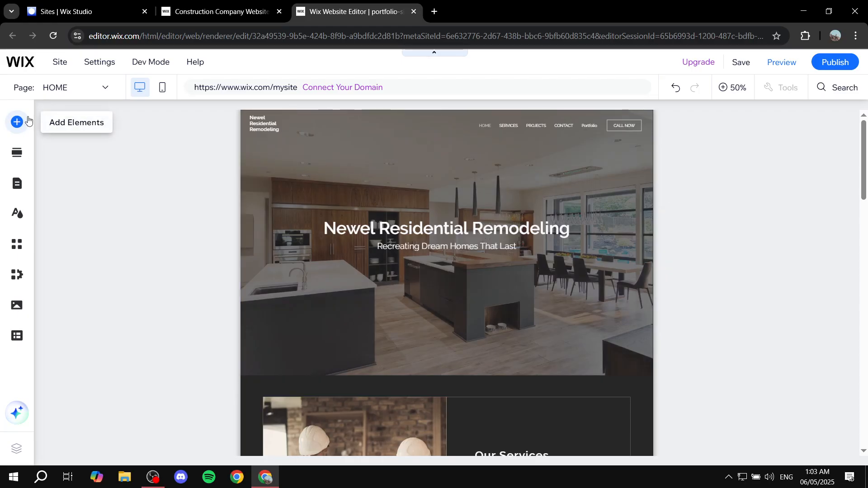
Step: Examine the themed text elements available to add and the text settings of the Welcome section's main heading
{"action": "left_click", "coordinate": [413, 163]}
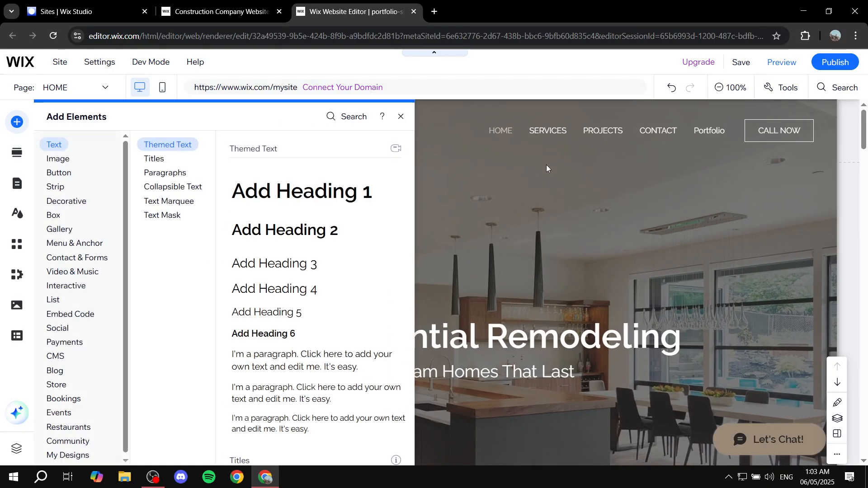
{"action": "left_click", "coordinate": [397, 117]}
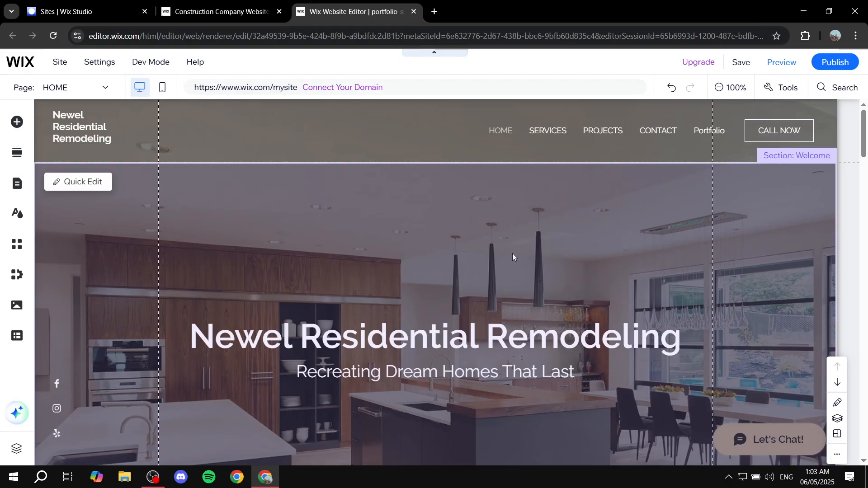
{"action": "left_click", "coordinate": [444, 329]}
{"action": "left_click", "coordinate": [444, 329]}
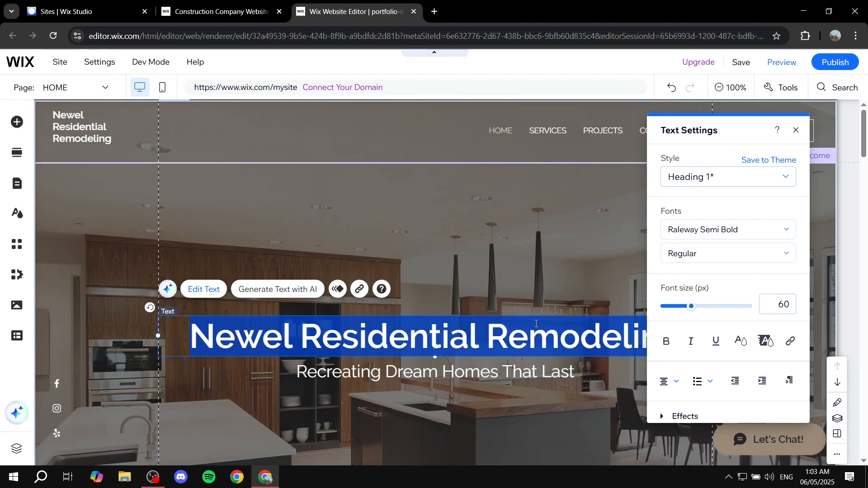
{"action": "left_click", "coordinate": [509, 289]}
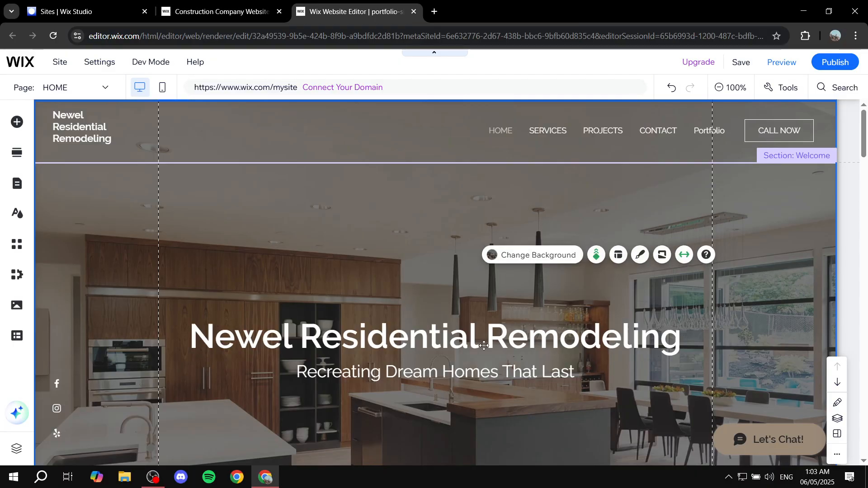
{"action": "left_click", "coordinate": [438, 318]}
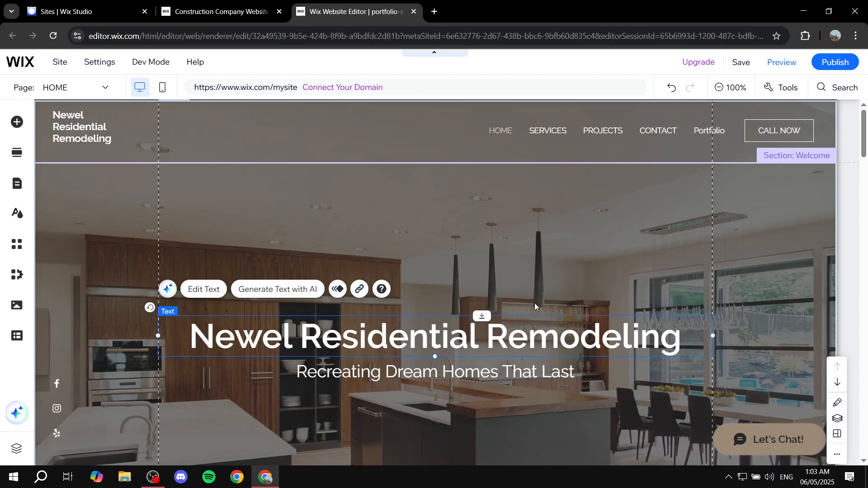
{"action": "left_click", "coordinate": [562, 254]}
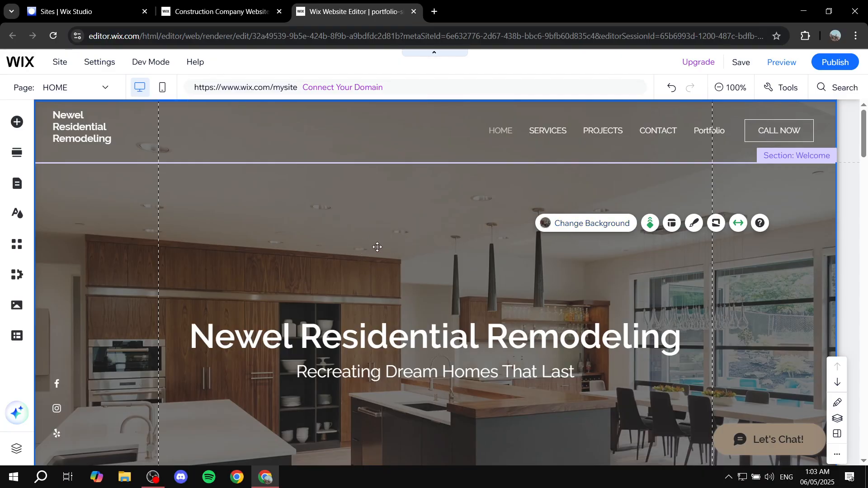
Step: Look over the site design options and the editing options for the image column in the Services section
{"action": "left_click", "coordinate": [15, 215]}
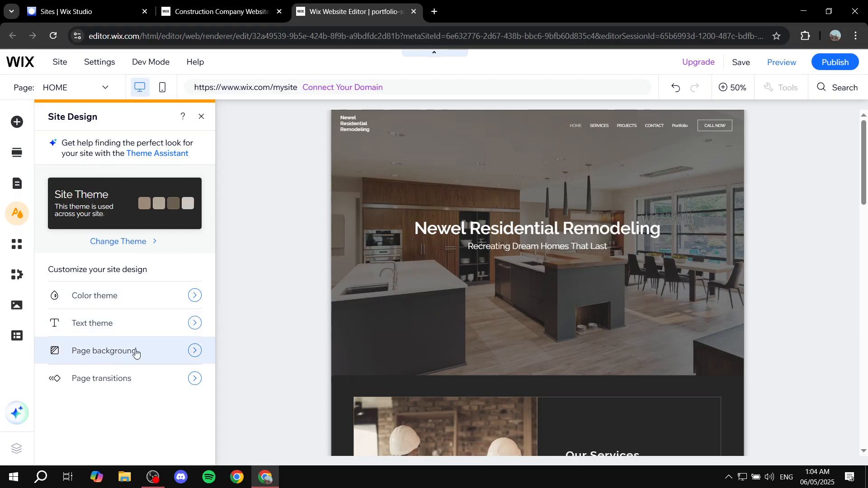
{"action": "left_click", "coordinate": [201, 116]}
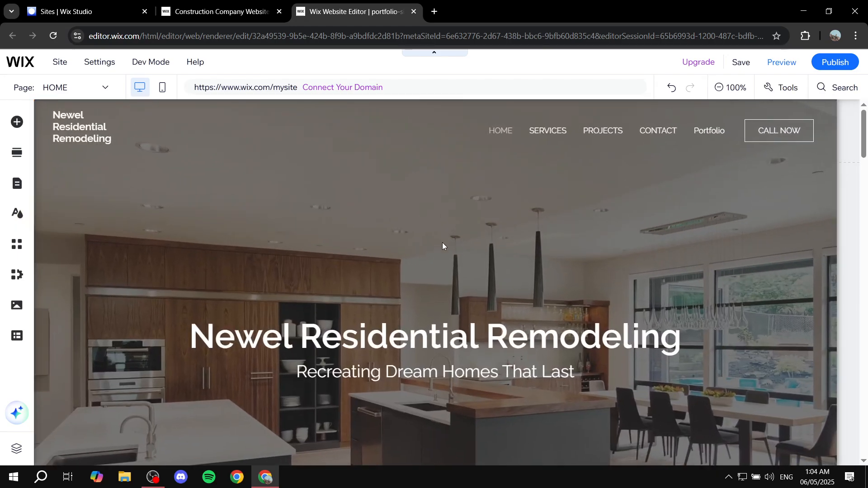
{"action": "scroll", "coordinate": [354, 343], "scroll_direction": "down", "scroll_amount": 10}
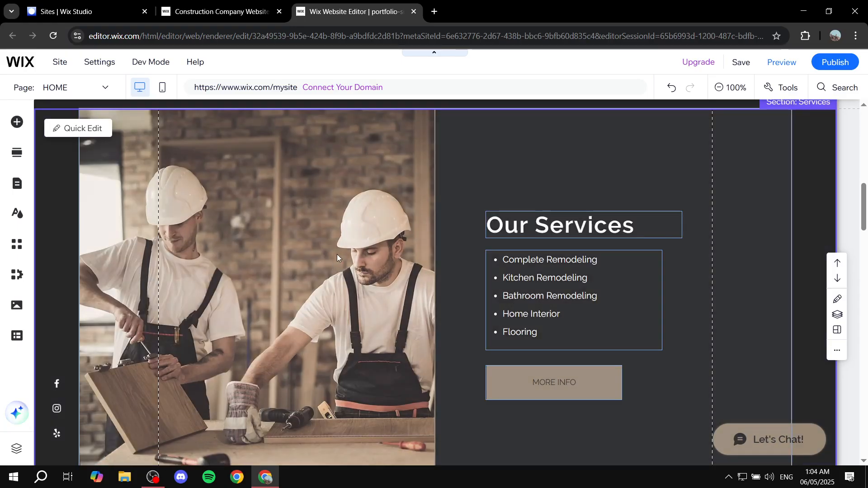
{"action": "left_click", "coordinate": [346, 242]}
{"action": "left_click", "coordinate": [346, 242]}
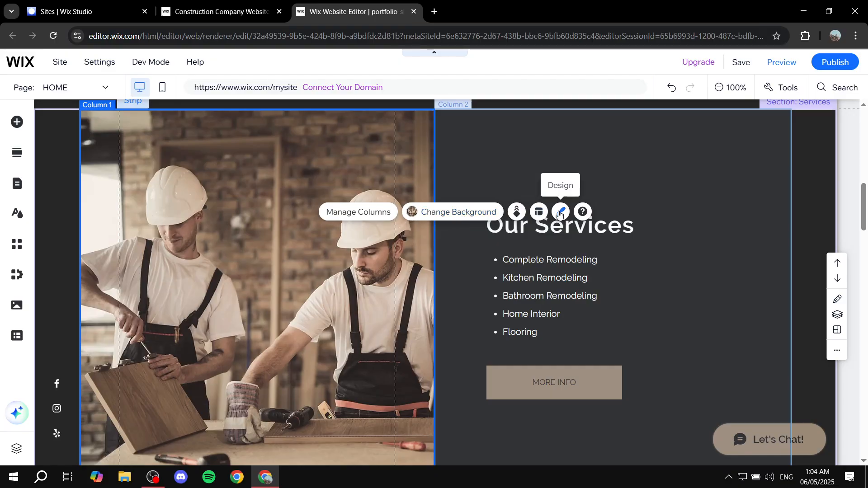
{"action": "scroll", "coordinate": [552, 378], "scroll_direction": "up", "scroll_amount": 5}
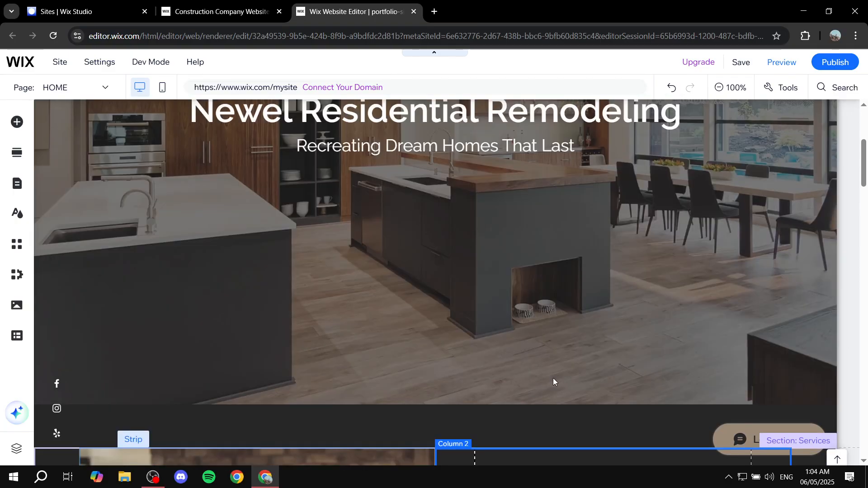
{"action": "scroll", "coordinate": [407, 317], "scroll_direction": "up", "scroll_amount": 1}
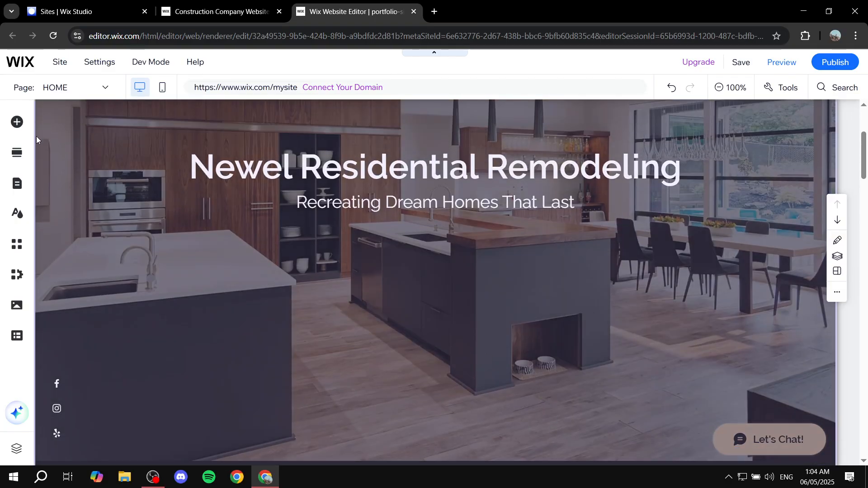
Step: Browse the strip, image and button elements and place a View More button over the kitchen island in the Welcome section
{"action": "left_click", "coordinate": [16, 120]}
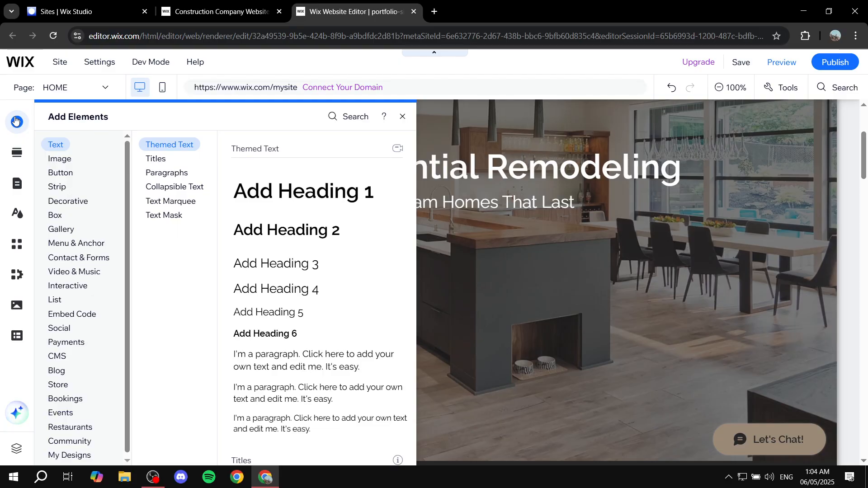
{"action": "left_click", "coordinate": [58, 188]}
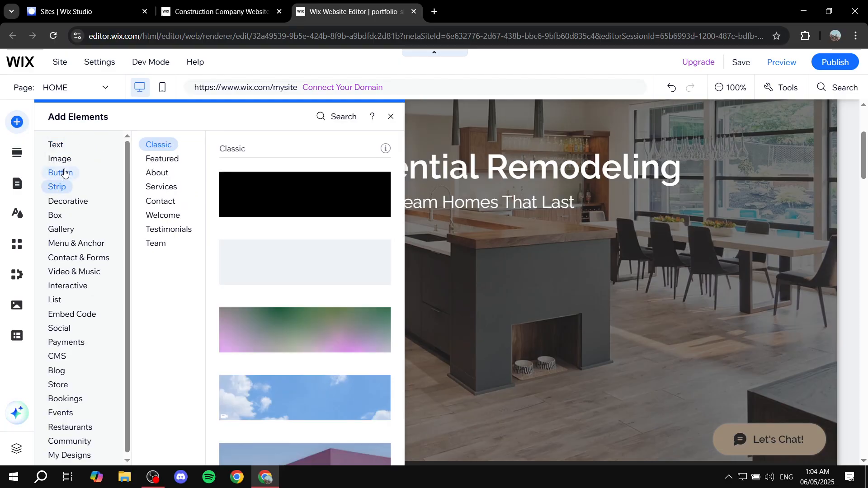
{"action": "left_click", "coordinate": [65, 172]}
{"action": "left_click", "coordinate": [66, 164]}
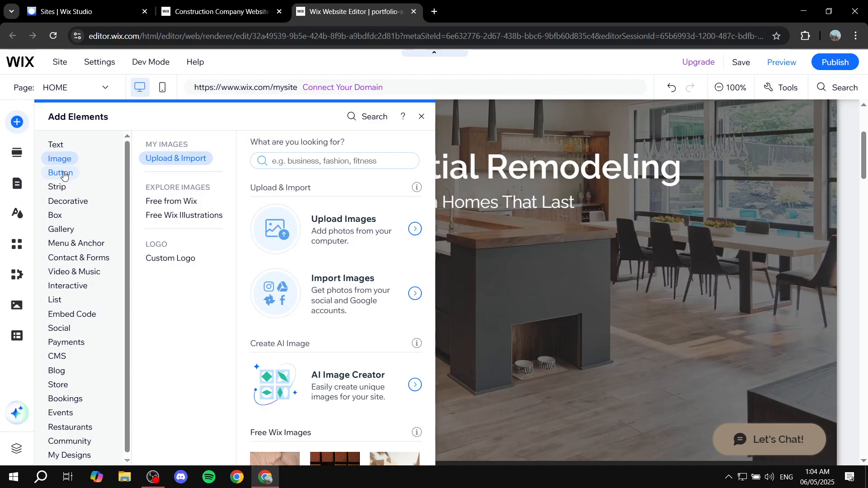
{"action": "left_click", "coordinate": [55, 177]}
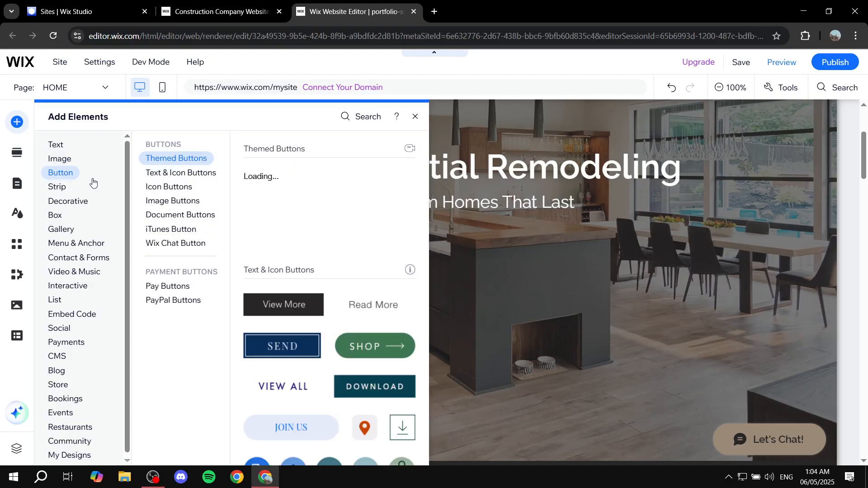
{"action": "left_click_drag", "start_coordinate": [283, 309], "coordinate": [533, 309]}
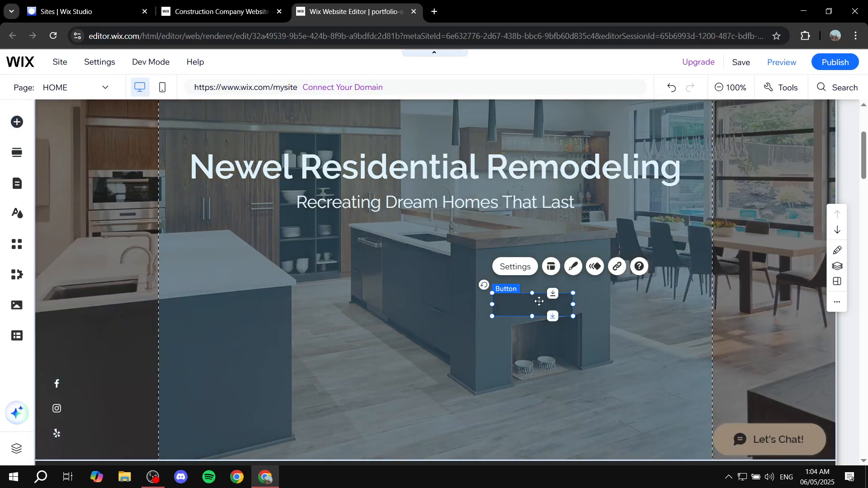
Step: Delete the newly placed button from the Welcome section
{"action": "scroll", "coordinate": [583, 316], "scroll_direction": "up", "scroll_amount": 5}
{"action": "scroll", "coordinate": [590, 346], "scroll_direction": "down", "scroll_amount": 5}
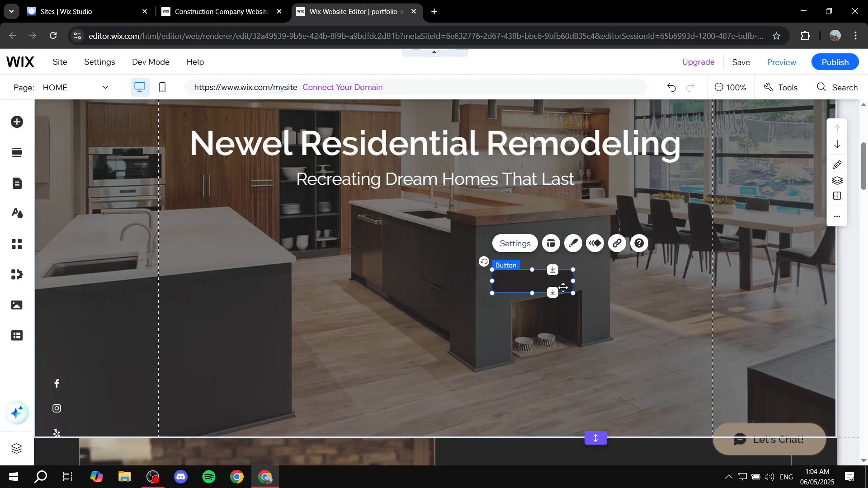
{"action": "key", "text": "Delete"}
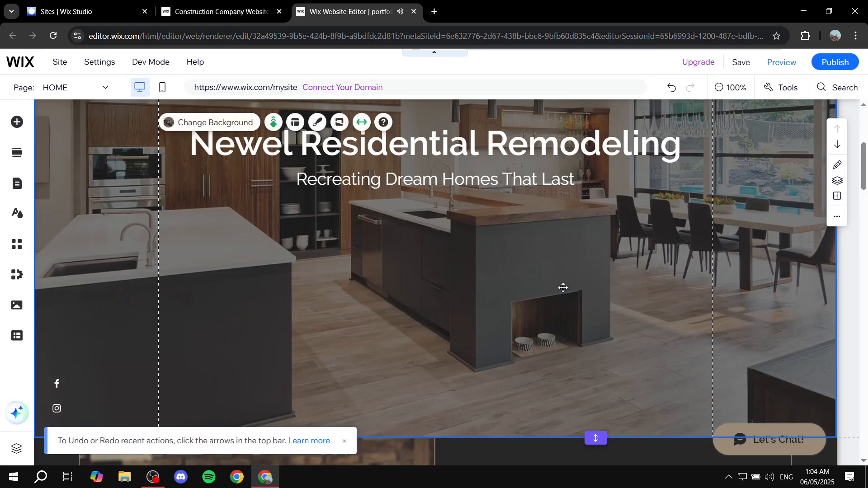
Step: Close the browser tab holding the construction company template preview and return to the site editor
{"action": "scroll", "coordinate": [547, 317], "scroll_direction": "up", "scroll_amount": 5}
{"action": "left_click", "coordinate": [532, 329]}
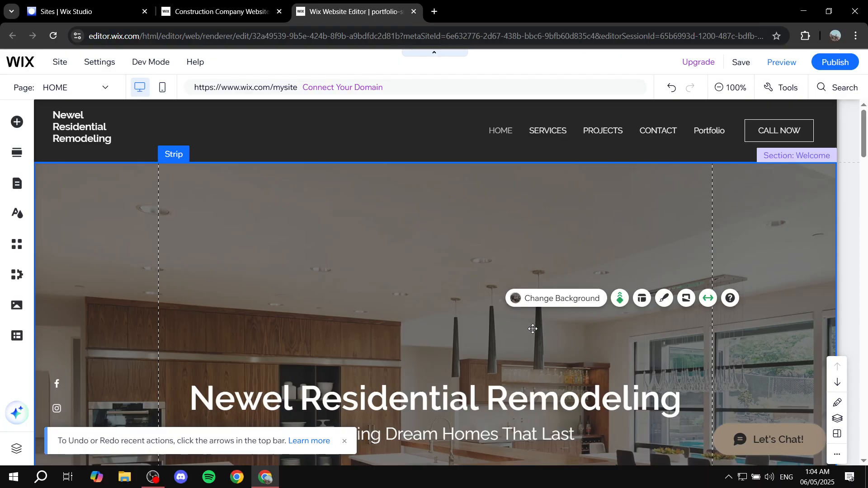
{"action": "left_click", "coordinate": [245, 6]}
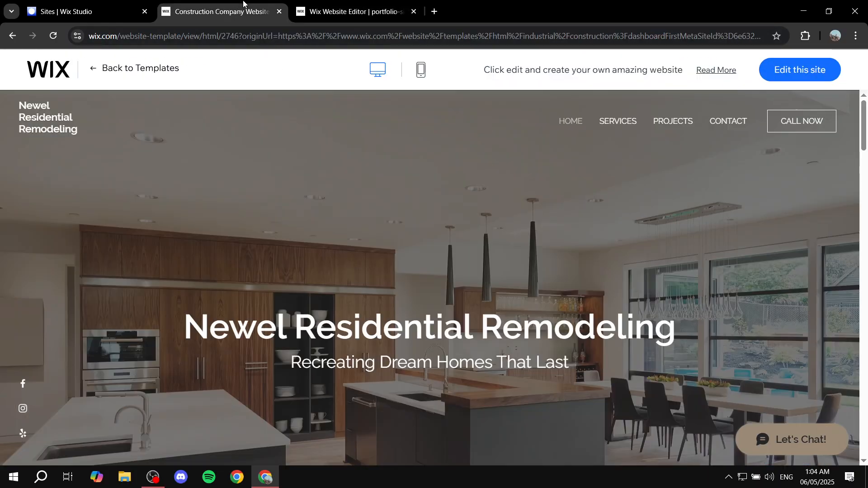
{"action": "left_click", "coordinate": [278, 11]}
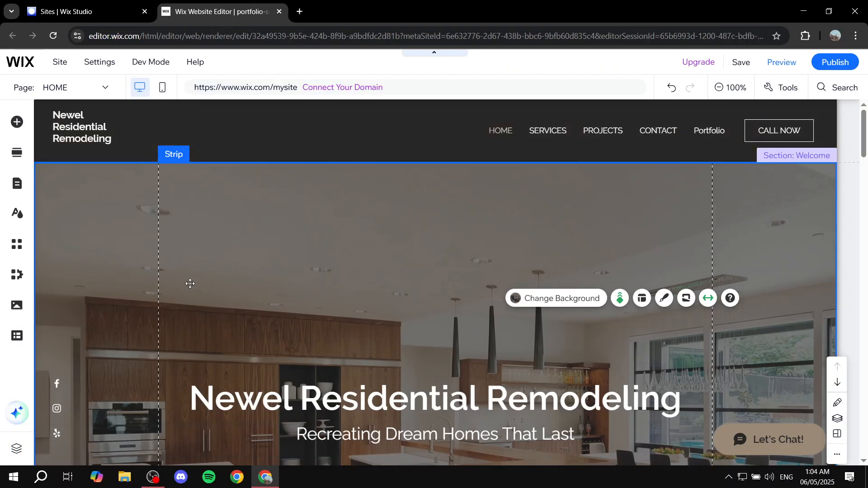
Step: Search the Wix App Market for "Portfolio", view the Wix Portfolio app's details and close the market
{"action": "left_click", "coordinate": [17, 247]}
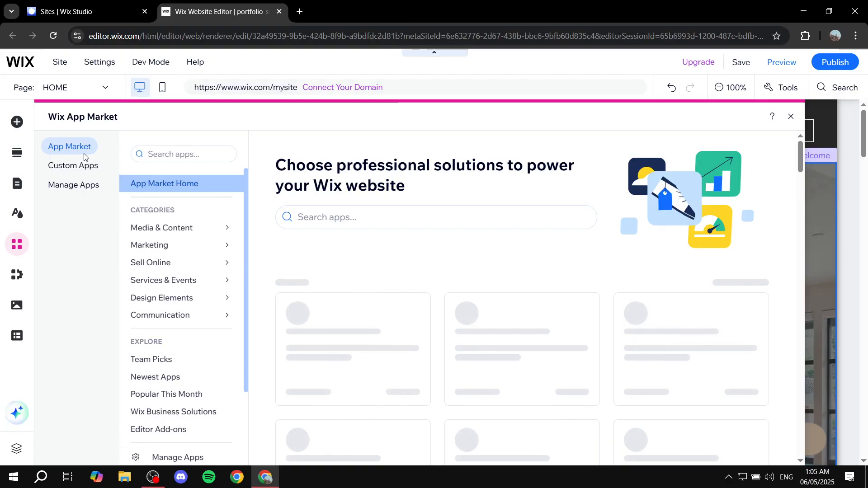
{"action": "left_click", "coordinate": [397, 221]}
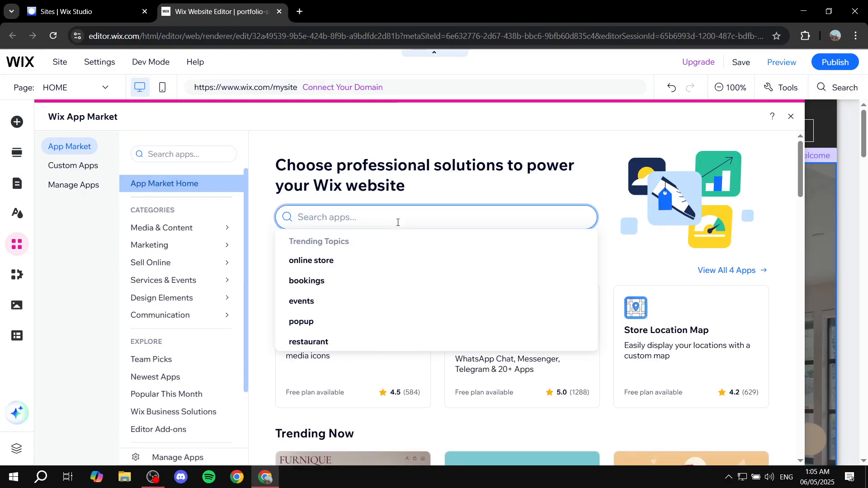
{"action": "type", "text": "Por"}
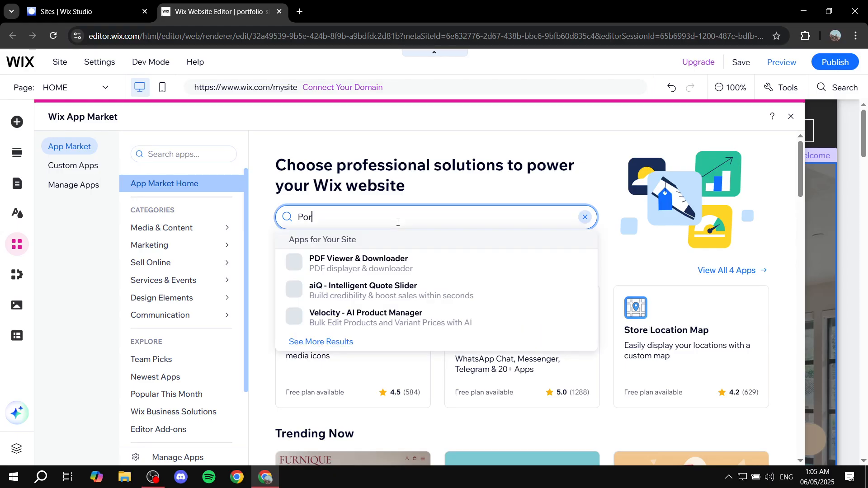
{"action": "type", "text": "tfolio"}
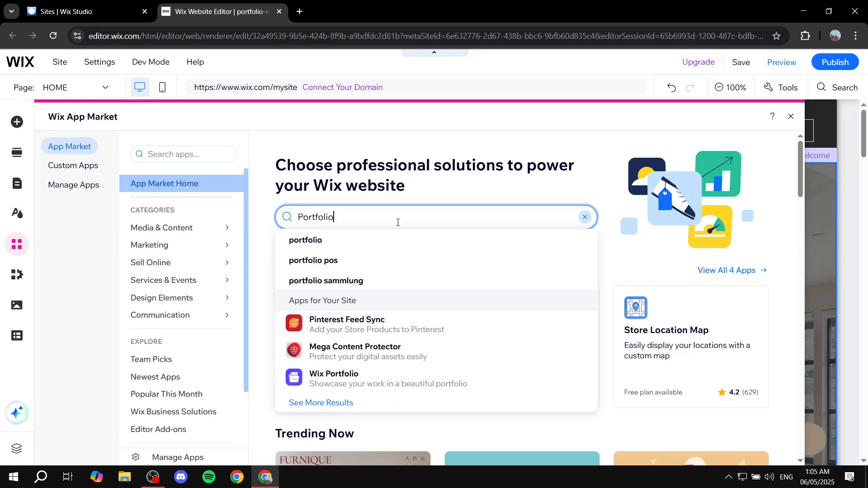
{"action": "key", "text": "Return"}
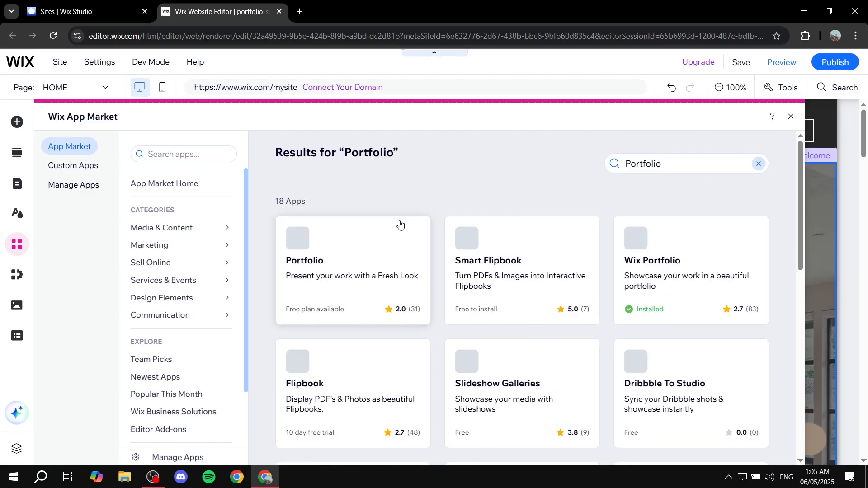
{"action": "left_click", "coordinate": [665, 256]}
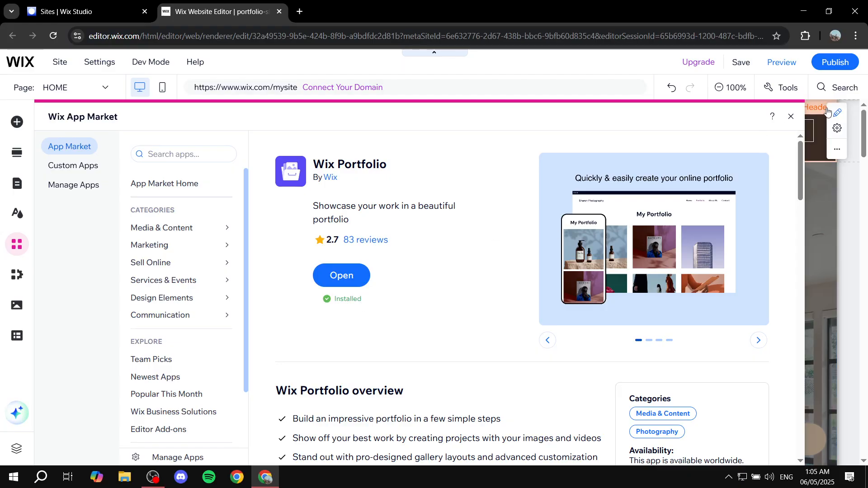
{"action": "left_click", "coordinate": [790, 117]}
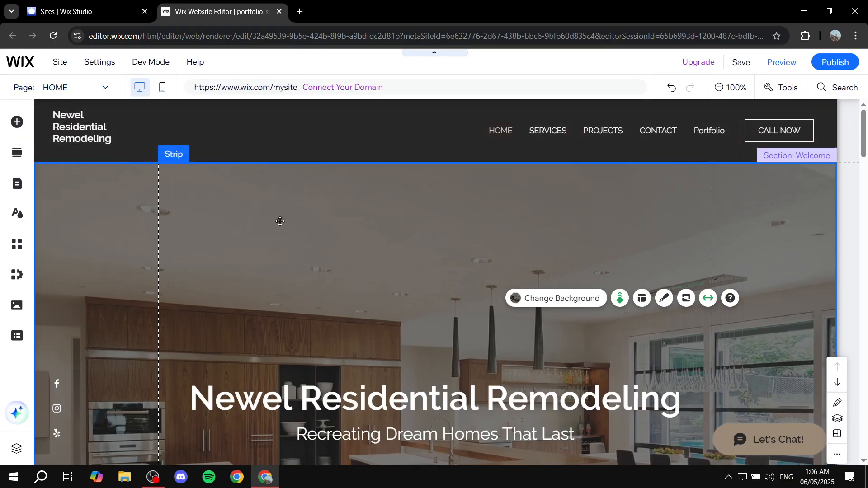
Step: Look over the site menu and the list of portfolio pages, and close the page manager
{"action": "left_click", "coordinate": [17, 184]}
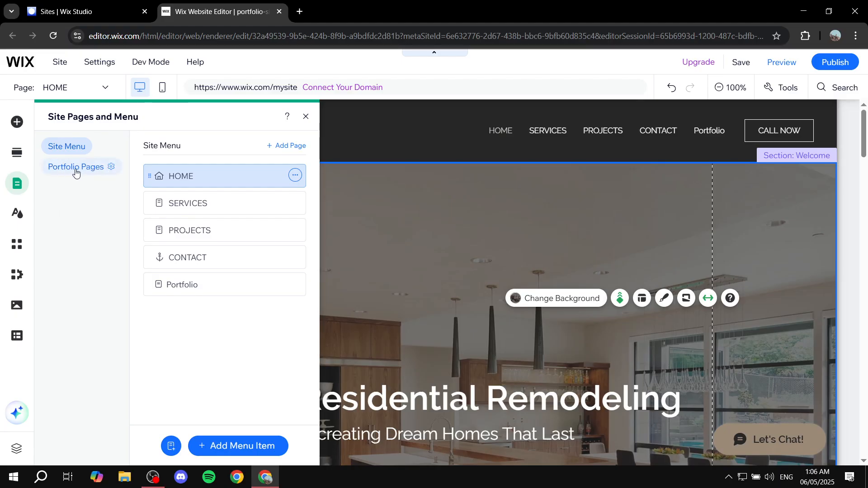
{"action": "left_click", "coordinate": [75, 173]}
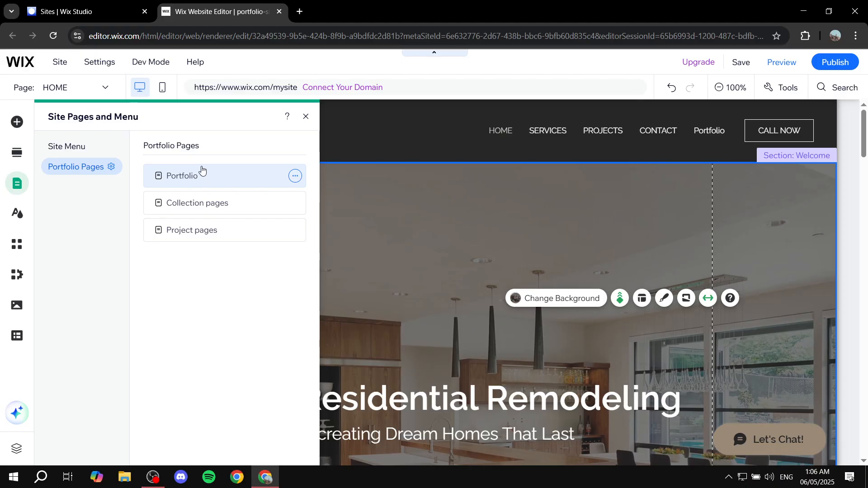
{"action": "left_click", "coordinate": [305, 117]}
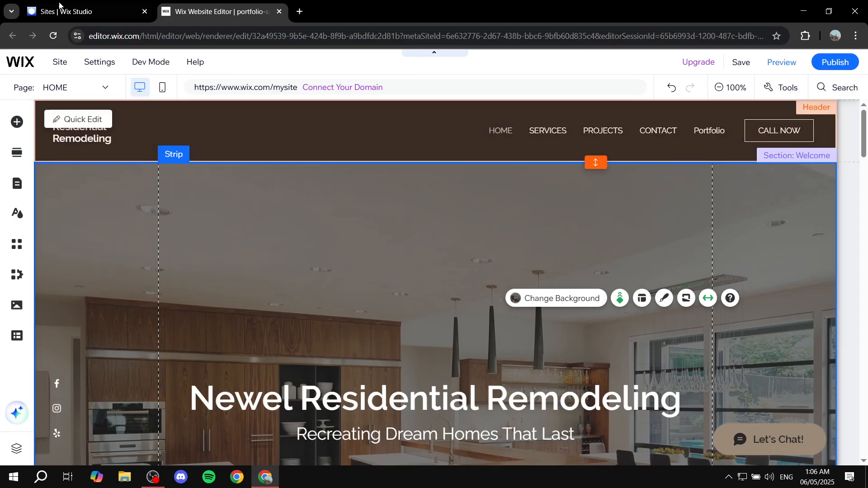
{"action": "key", "text": "ctrl+shift+a"}
{"action": "left_click", "coordinate": [90, 5]}
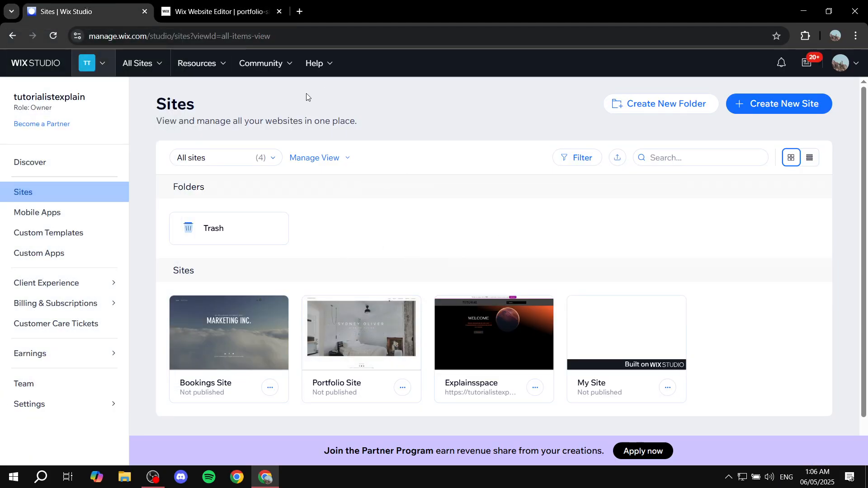
{"action": "left_click", "coordinate": [216, 3]}
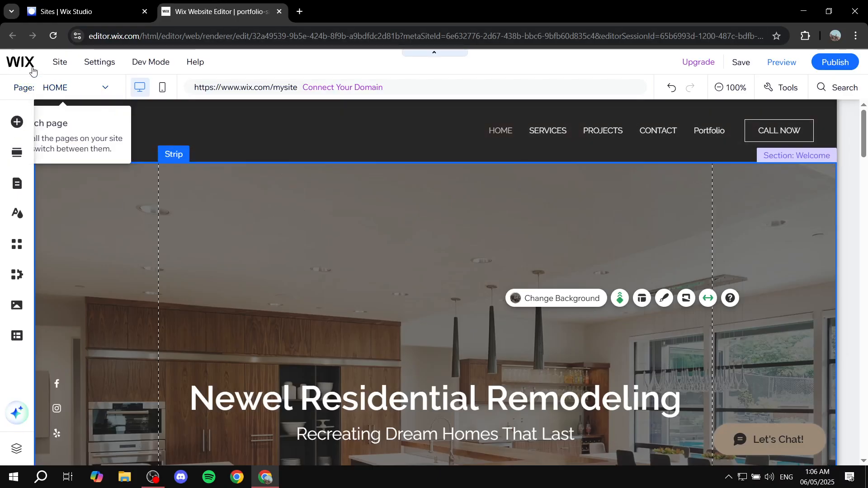
Step: Go to the site's dashboard and open its Portfolio projects area
{"action": "mouse_move", "coordinate": [25, 65]}
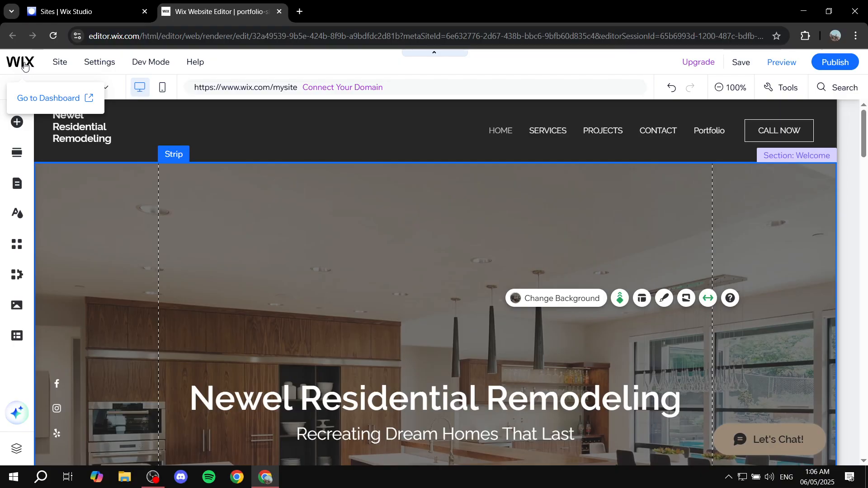
{"action": "left_click", "coordinate": [25, 65]}
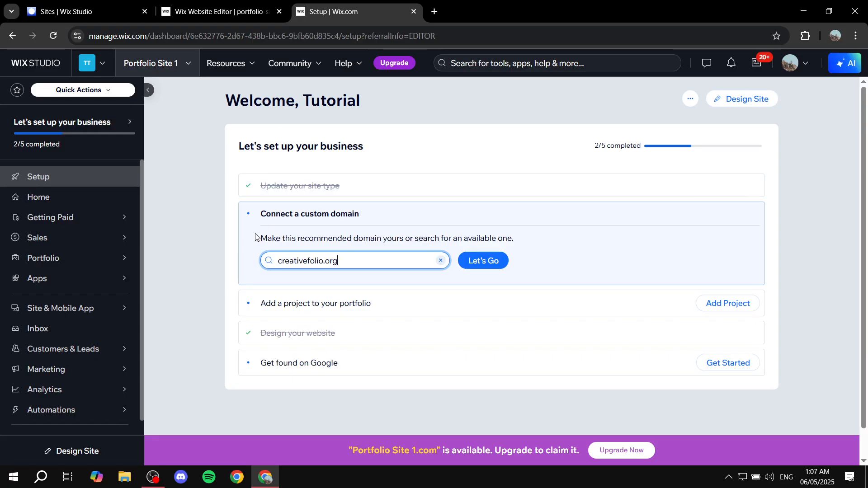
{"action": "mouse_move", "coordinate": [122, 256]}
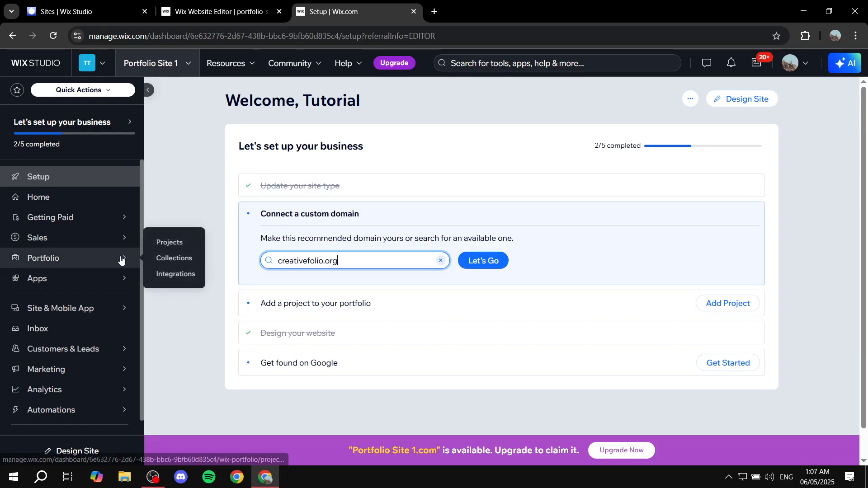
{"action": "left_click", "coordinate": [93, 261]}
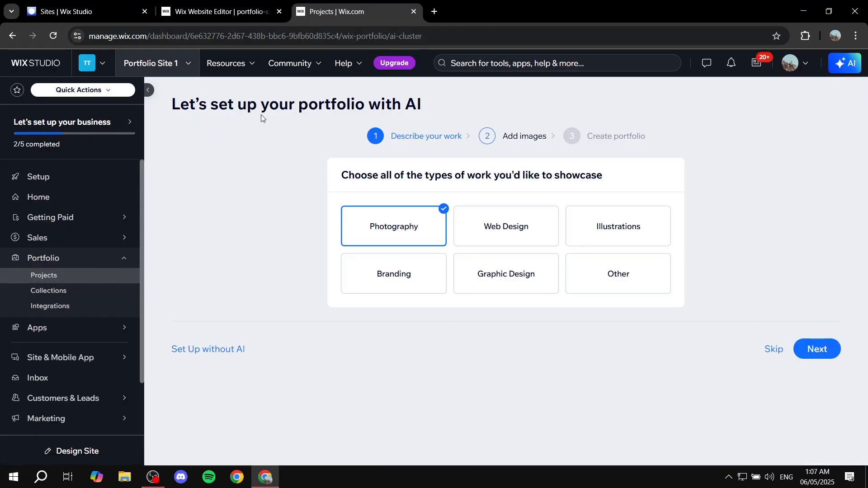
Step: Choose to set up the portfolio without AI
{"action": "left_click_drag", "start_coordinate": [239, 105], "coordinate": [445, 105]}
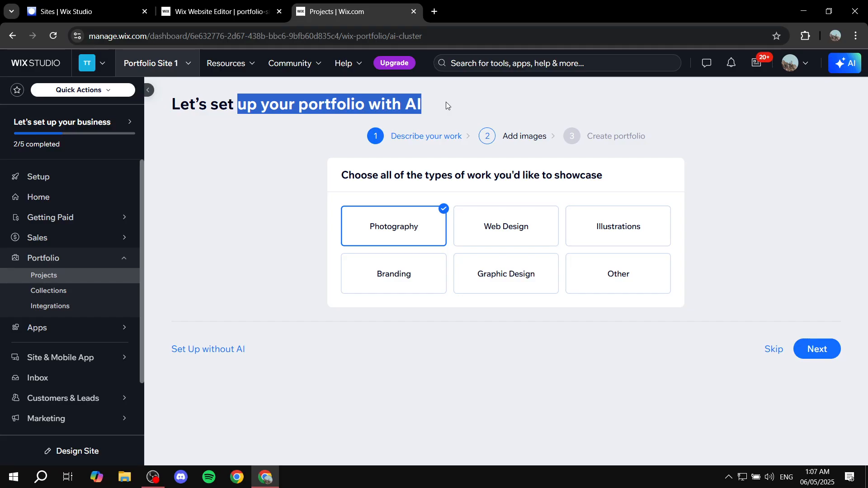
{"action": "left_click", "coordinate": [446, 102]}
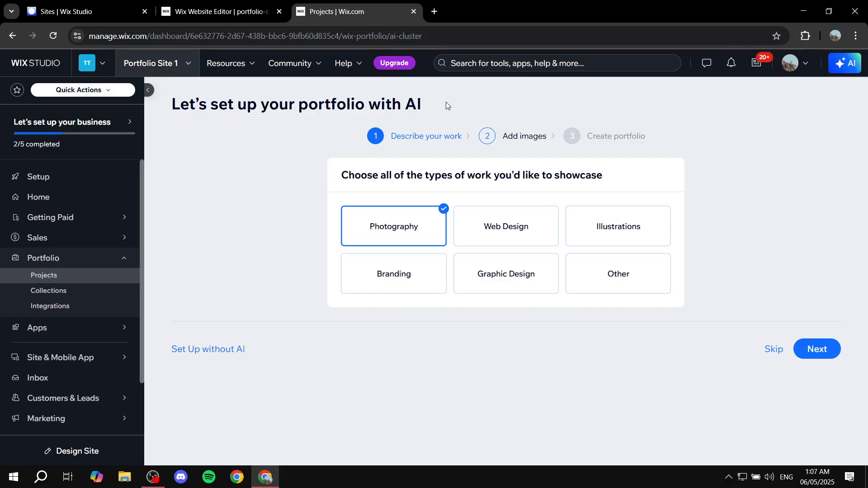
{"action": "left_click", "coordinate": [244, 350]}
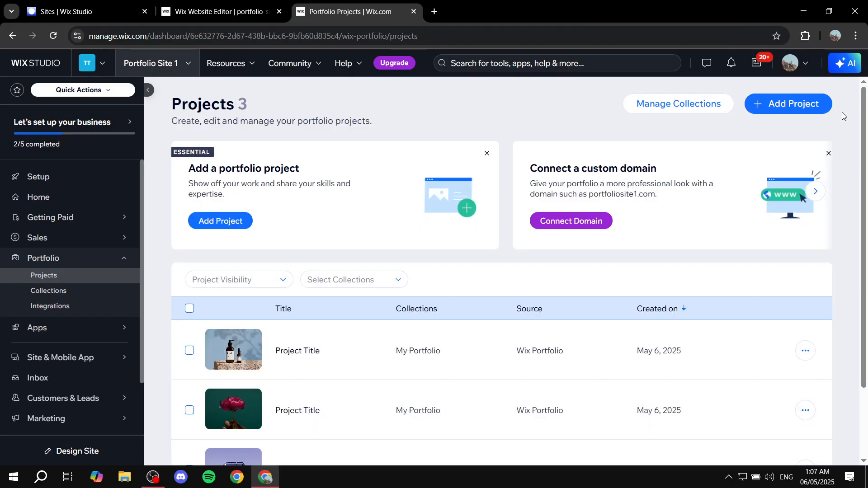
Step: Look over the sample projects, selecting all of them to view the bulk actions and clearing the selection
{"action": "scroll", "coordinate": [446, 322], "scroll_direction": "down", "scroll_amount": 2}
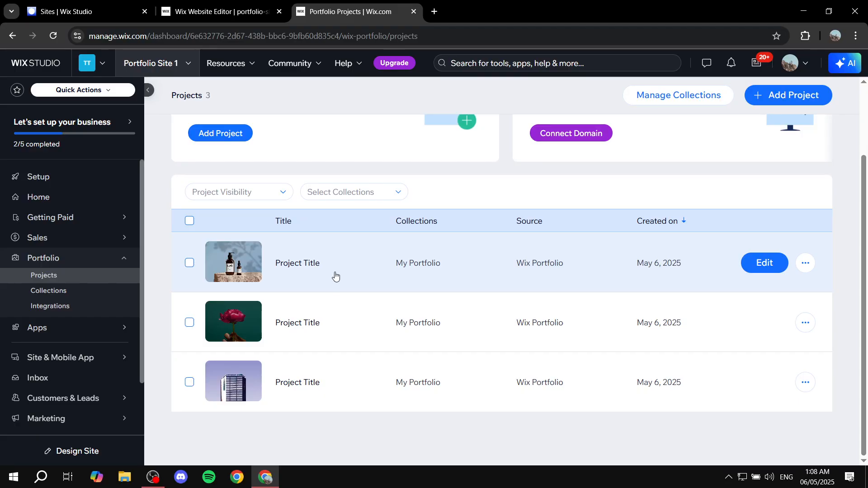
{"action": "left_click", "coordinate": [190, 221]}
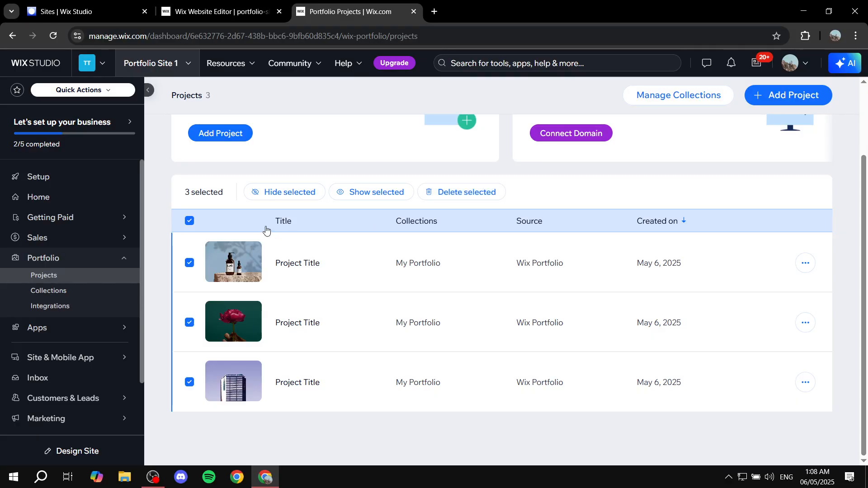
{"action": "left_click", "coordinate": [190, 222]}
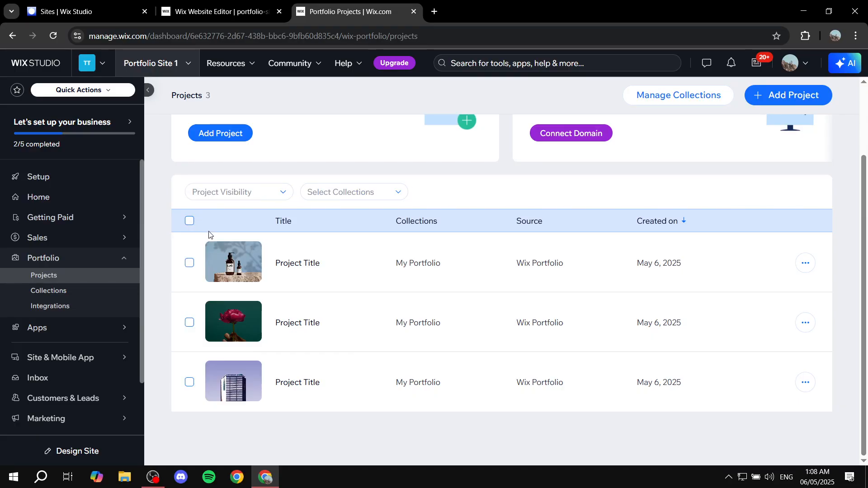
{"action": "scroll", "coordinate": [211, 237], "scroll_direction": "up", "scroll_amount": 2}
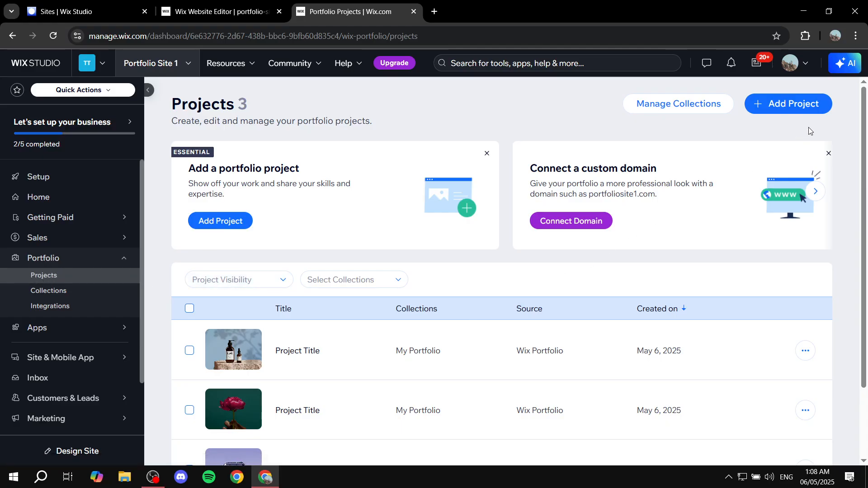
Step: Start a new portfolio project titled My Project and proceed to the basic info stage, leaving the description empty
{"action": "left_click", "coordinate": [798, 106]}
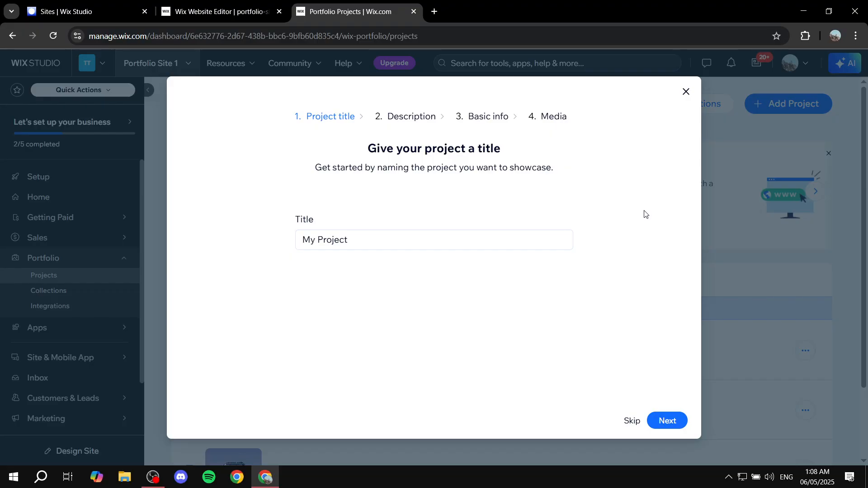
{"action": "left_click", "coordinate": [673, 417]}
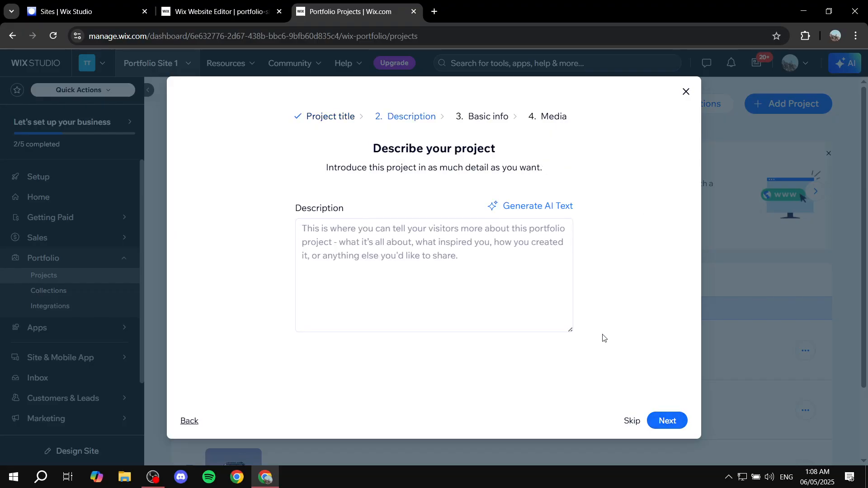
{"action": "left_click", "coordinate": [447, 235]}
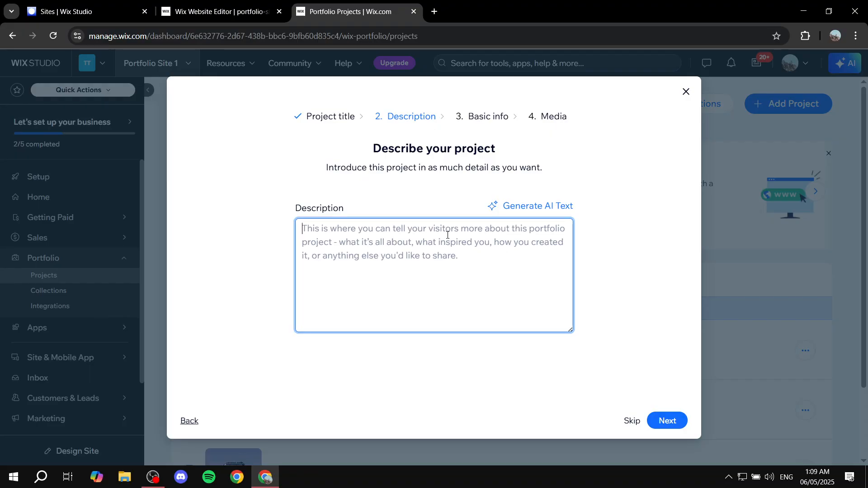
{"action": "left_click", "coordinate": [666, 419]}
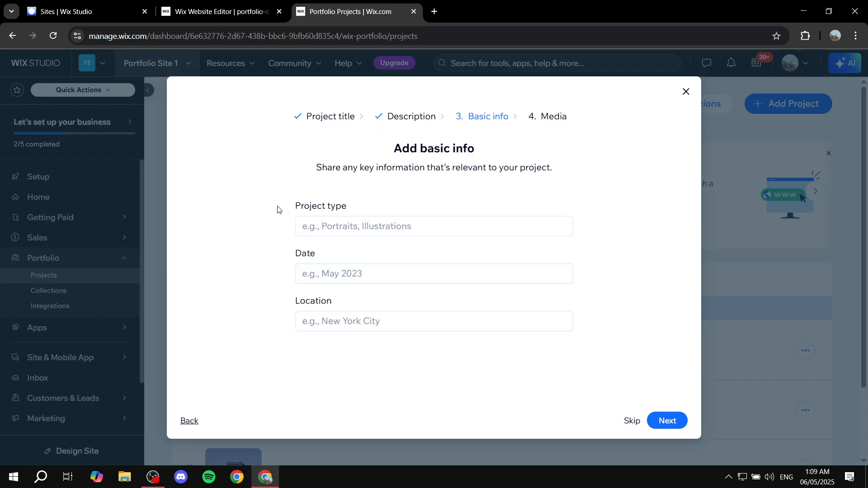
Step: Look over the project type, date and location fields in the project's basic info
{"action": "left_click_drag", "start_coordinate": [278, 208], "coordinate": [361, 211]}
{"action": "left_click", "coordinate": [367, 226]}
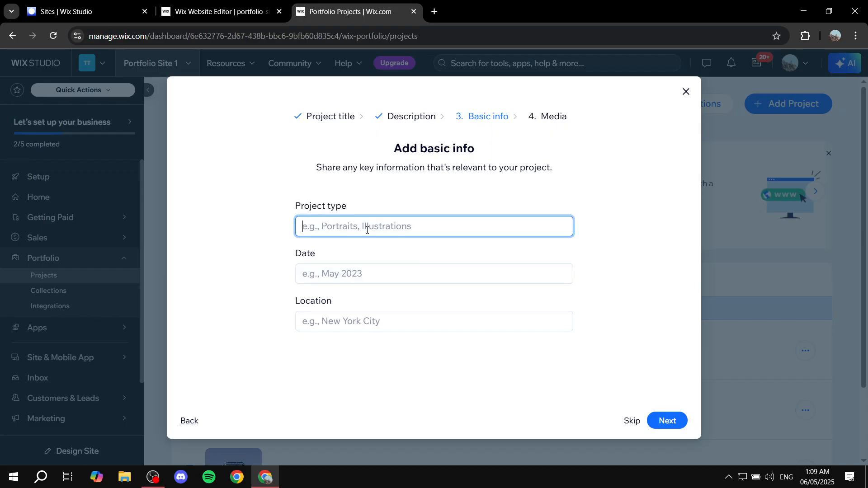
{"action": "left_click", "coordinate": [368, 189]}
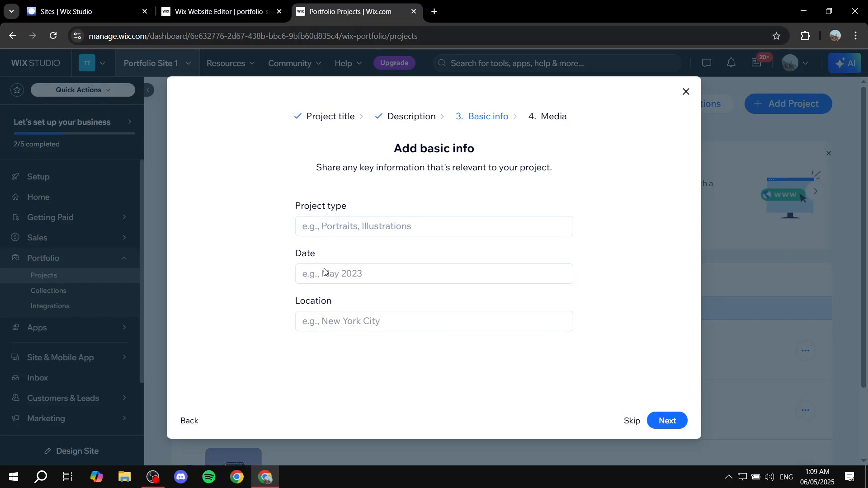
{"action": "left_click_drag", "start_coordinate": [291, 254], "coordinate": [351, 252]}
{"action": "left_click", "coordinate": [350, 254]}
{"action": "left_click_drag", "start_coordinate": [295, 304], "coordinate": [359, 303]}
{"action": "left_click", "coordinate": [337, 294]}
{"action": "left_click_drag", "start_coordinate": [292, 254], "coordinate": [326, 250]}
{"action": "left_click", "coordinate": [326, 251]}
{"action": "left_click_drag", "start_coordinate": [294, 298], "coordinate": [376, 300]}
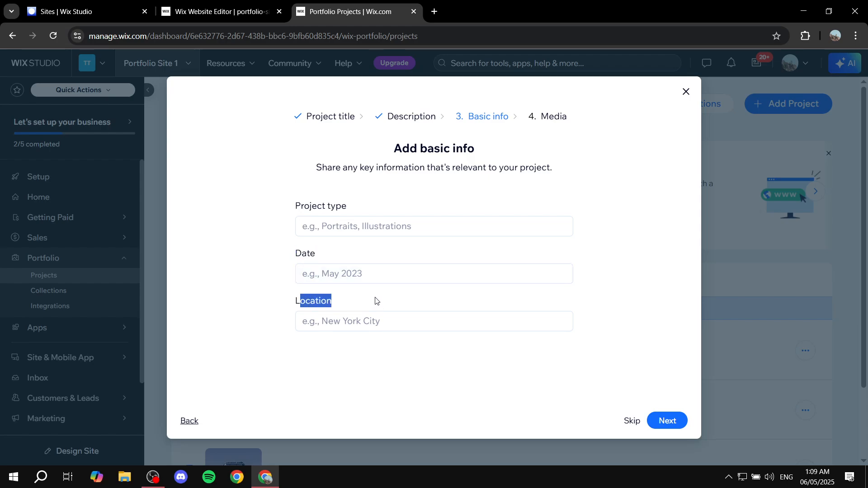
{"action": "left_click", "coordinate": [376, 300]}
{"action": "left_click_drag", "start_coordinate": [297, 213], "coordinate": [357, 198]}
{"action": "left_click", "coordinate": [356, 197]}
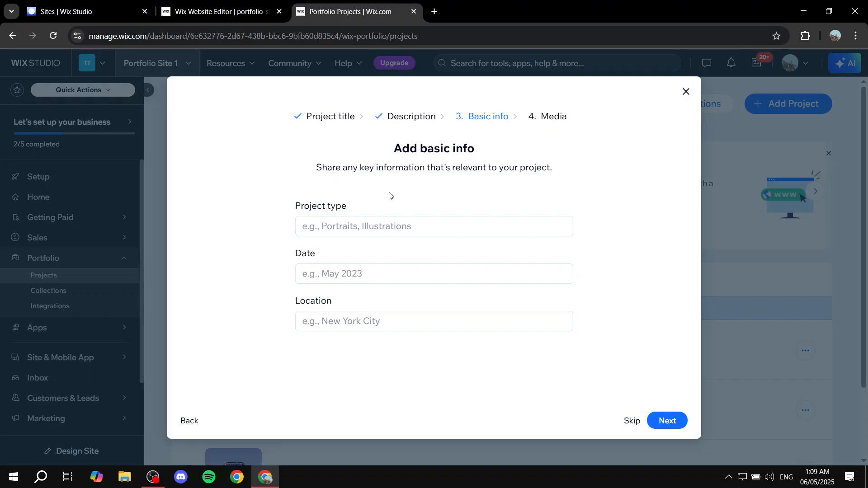
Step: Leave the basic info blank and upload Blue.webp, Green.png, Colors.png, Colors.jpg and Orange.webp from the computer as the project's media
{"action": "left_click", "coordinate": [667, 422]}
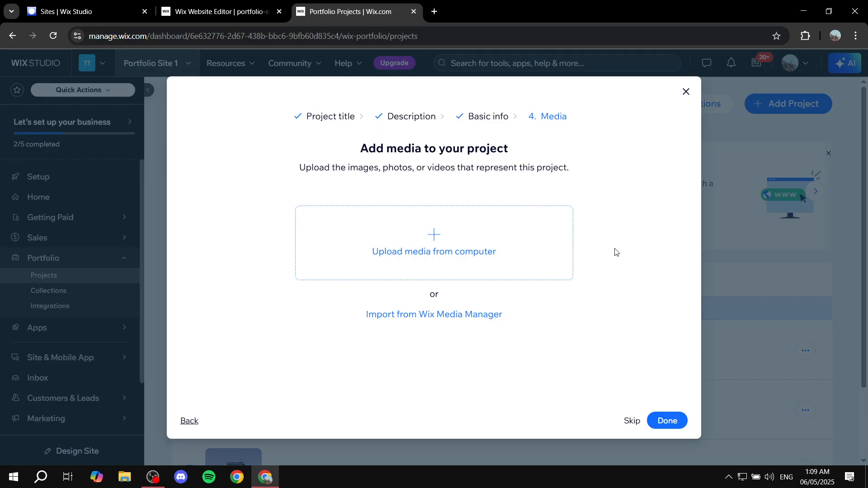
{"action": "left_click", "coordinate": [451, 239]}
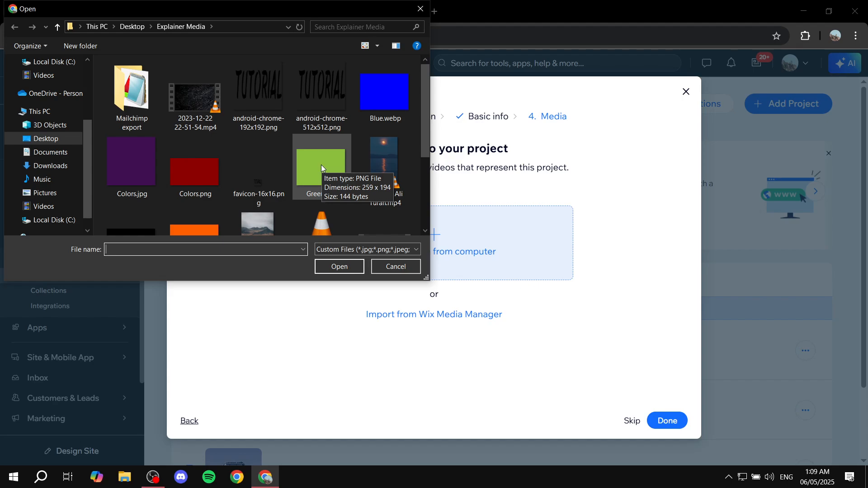
{"action": "left_click", "coordinate": [393, 97]}
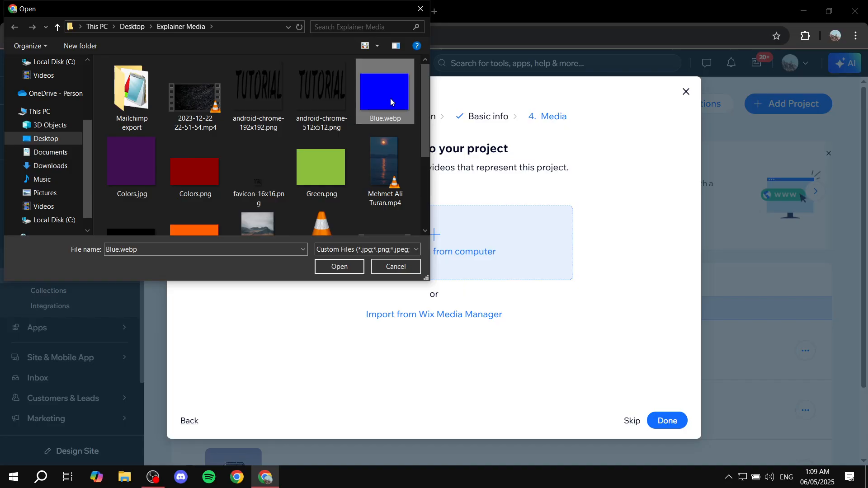
{"action": "left_click", "coordinate": [324, 158], "text": "ctrl"}
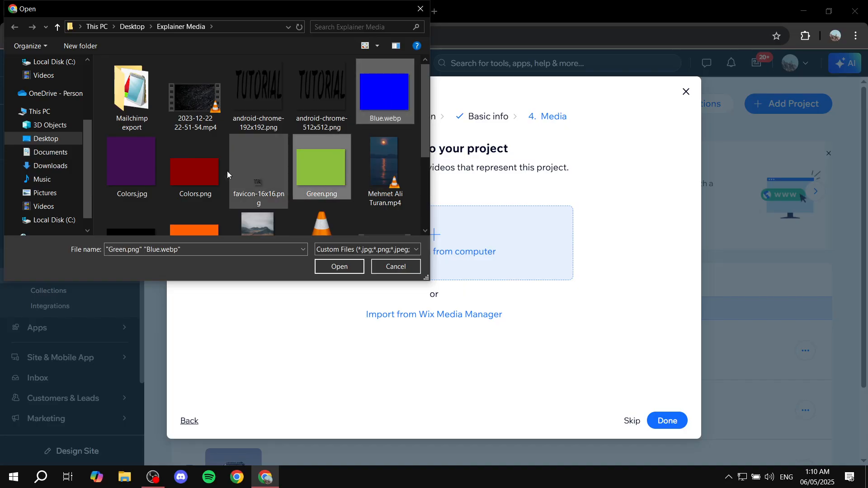
{"action": "left_click", "coordinate": [181, 174], "text": "ctrl"}
{"action": "left_click", "coordinate": [136, 173], "text": "ctrl"}
{"action": "scroll", "coordinate": [191, 159], "scroll_direction": "down", "scroll_amount": 1}
{"action": "scroll", "coordinate": [191, 159], "scroll_direction": "down", "scroll_amount": 1}
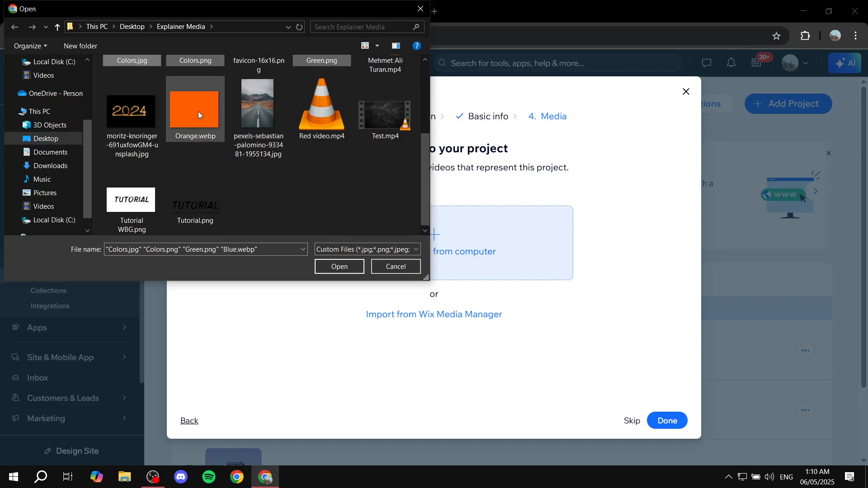
{"action": "left_click", "coordinate": [198, 111], "text": "ctrl"}
{"action": "scroll", "coordinate": [386, 189], "scroll_direction": "up", "scroll_amount": 2}
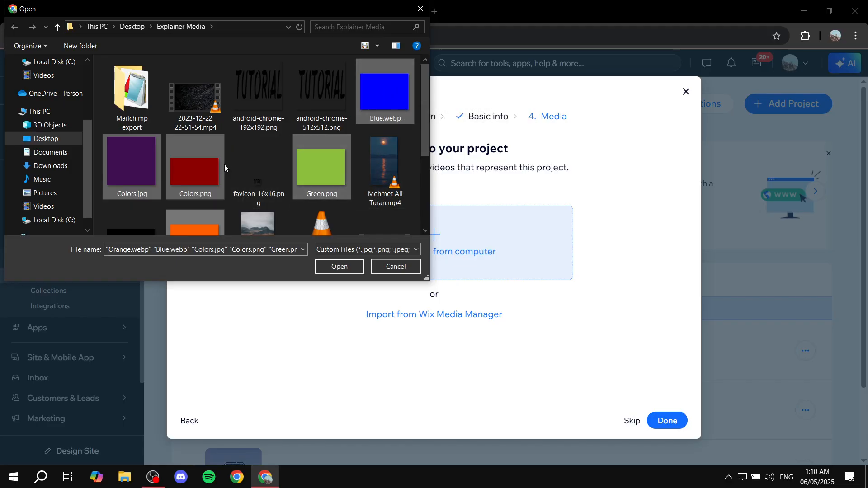
{"action": "scroll", "coordinate": [235, 170], "scroll_direction": "down", "scroll_amount": 2}
{"action": "scroll", "coordinate": [338, 221], "scroll_direction": "up", "scroll_amount": 3}
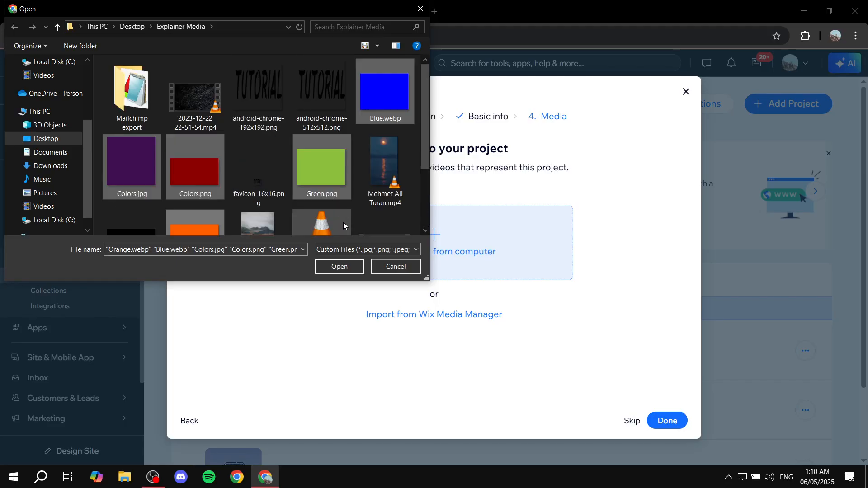
{"action": "left_click", "coordinate": [343, 267]}
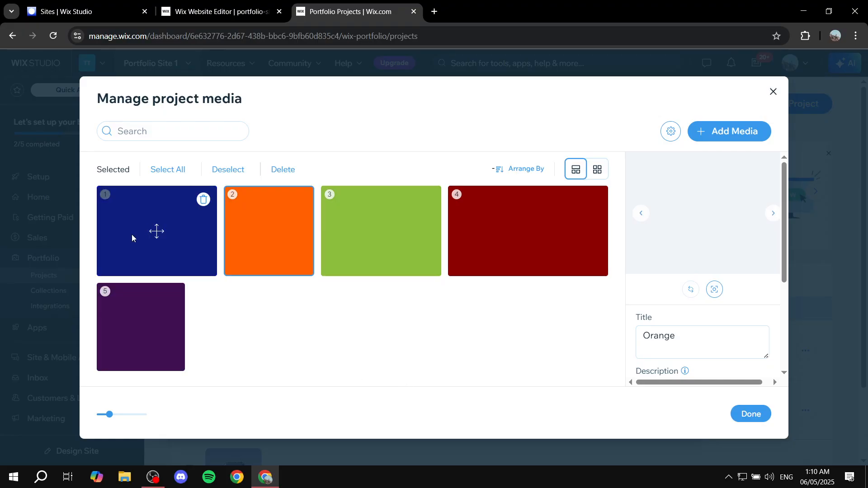
Step: Reorder the project images so that blue comes first as the cover, followed by green and orange
{"action": "mouse_move", "coordinate": [171, 226]}
{"action": "left_mouse_down"}
{"action": "mouse_move", "coordinate": [418, 227]}
{"action": "mouse_move", "coordinate": [160, 229]}
{"action": "left_mouse_up"}
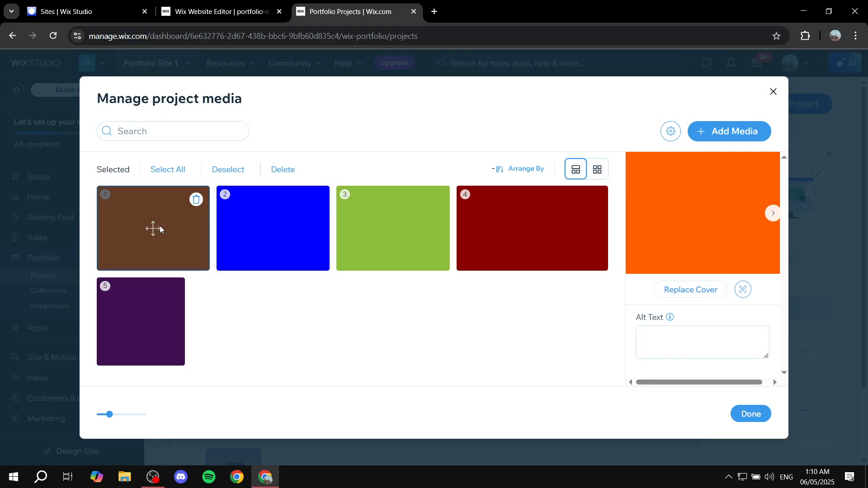
{"action": "mouse_move", "coordinate": [261, 235]}
{"action": "left_mouse_down"}
{"action": "mouse_move", "coordinate": [147, 235]}
{"action": "mouse_move", "coordinate": [265, 245]}
{"action": "mouse_move", "coordinate": [145, 229]}
{"action": "mouse_move", "coordinate": [267, 233]}
{"action": "left_mouse_up"}
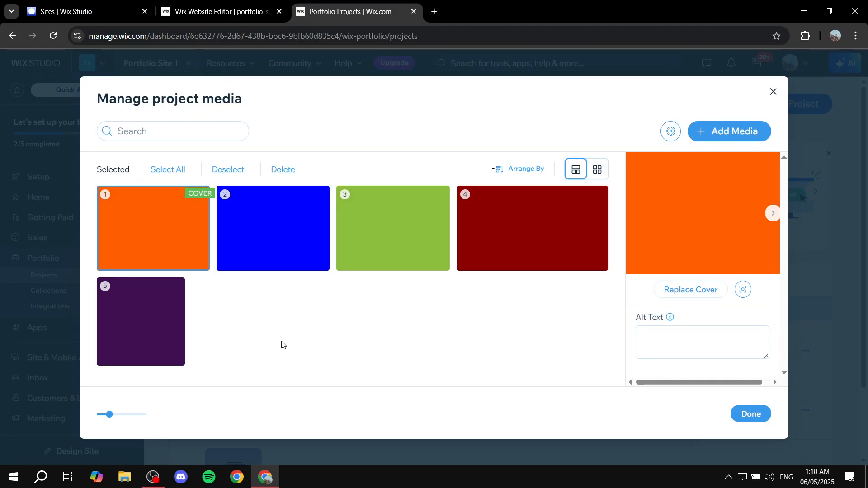
{"action": "left_click_drag", "start_coordinate": [199, 233], "coordinate": [376, 235]}
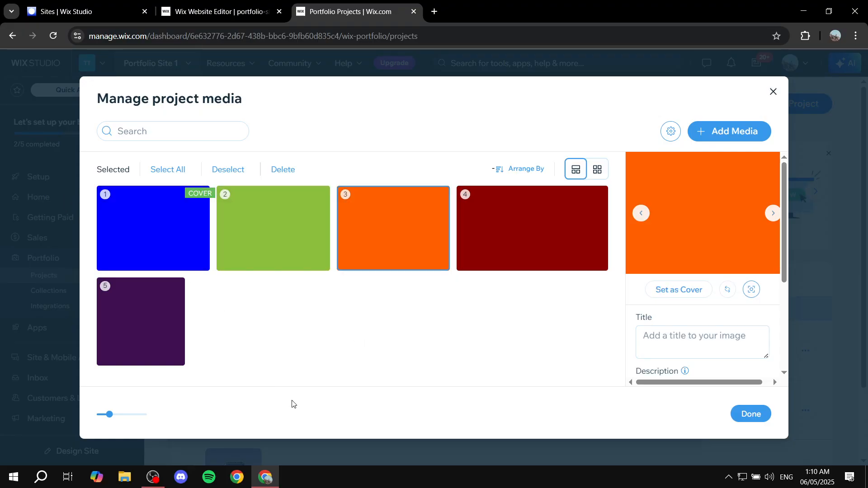
Step: Examine the blue cover's alt text field and the green image's title, description, alt text and link settings
{"action": "left_click", "coordinate": [183, 245]}
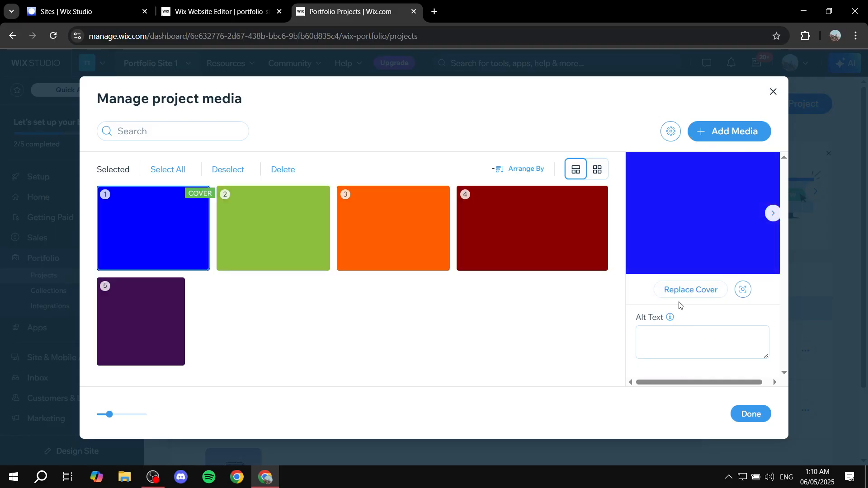
{"action": "left_click", "coordinate": [684, 334]}
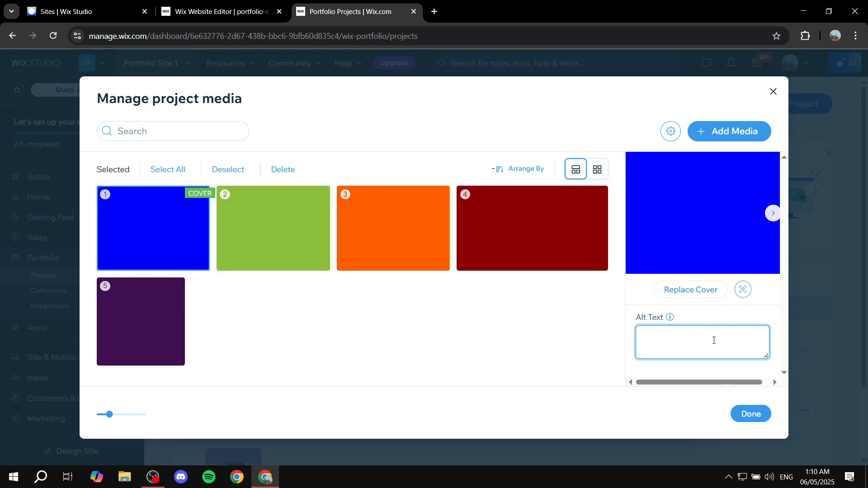
{"action": "left_click", "coordinate": [290, 237]}
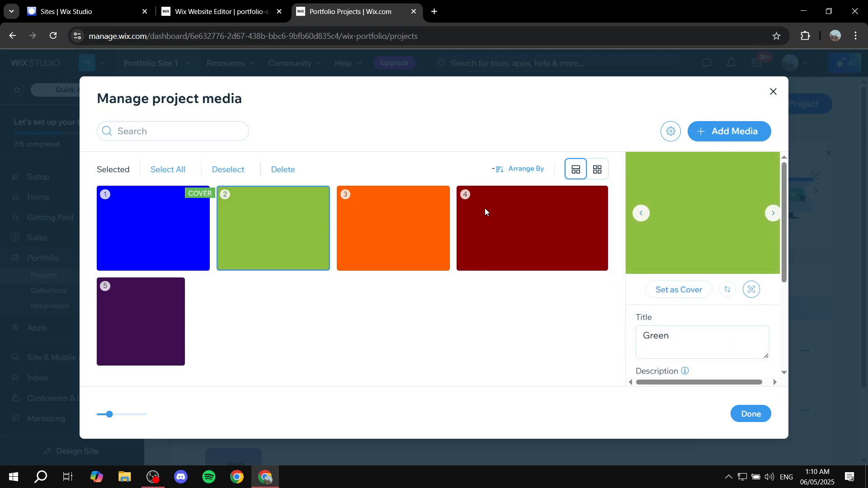
{"action": "scroll", "coordinate": [687, 328], "scroll_direction": "down", "scroll_amount": 2}
{"action": "scroll", "coordinate": [687, 329], "scroll_direction": "down", "scroll_amount": 2}
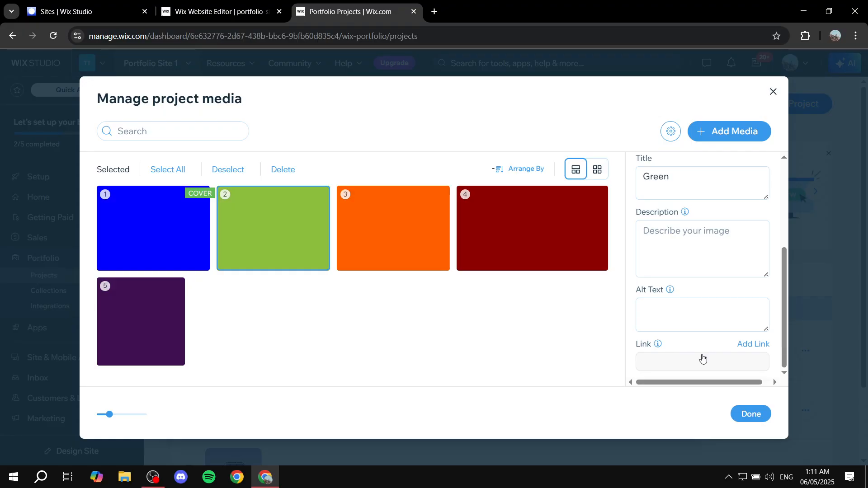
Step: Confirm the arranged media, finish creating the project and return to the projects list
{"action": "left_click", "coordinate": [748, 412]}
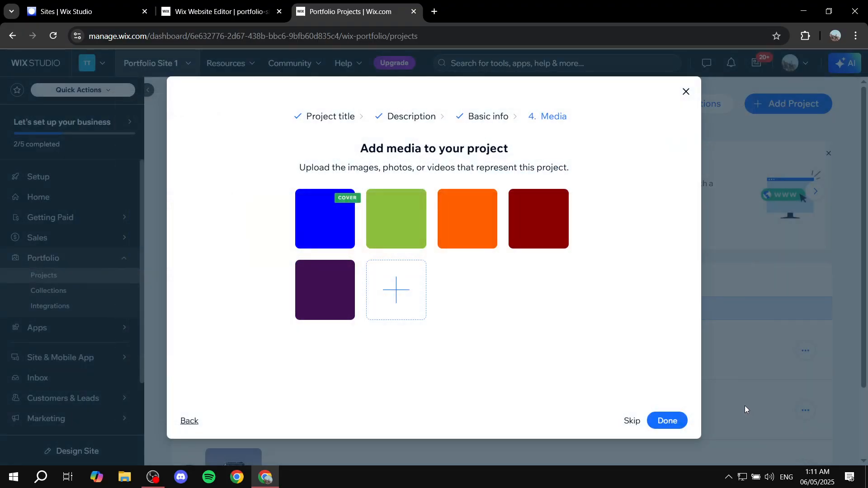
{"action": "left_click", "coordinate": [674, 420]}
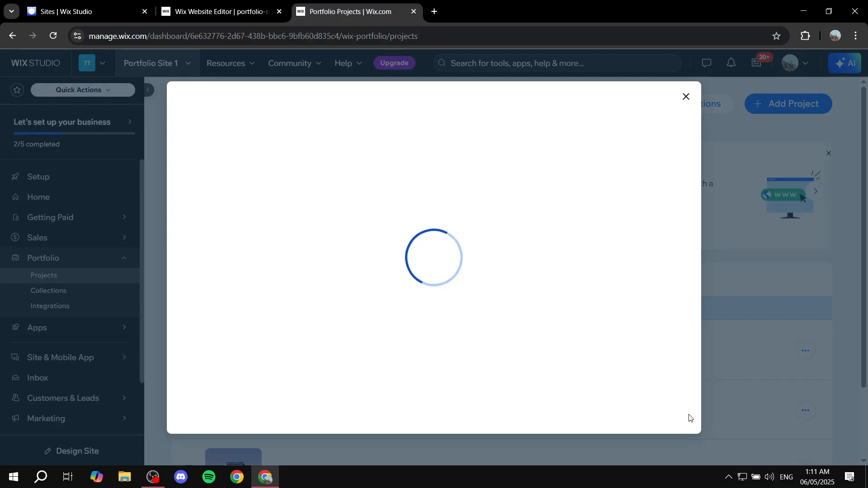
{"action": "left_click", "coordinate": [685, 97]}
{"action": "scroll", "coordinate": [391, 335], "scroll_direction": "down", "scroll_amount": 3}
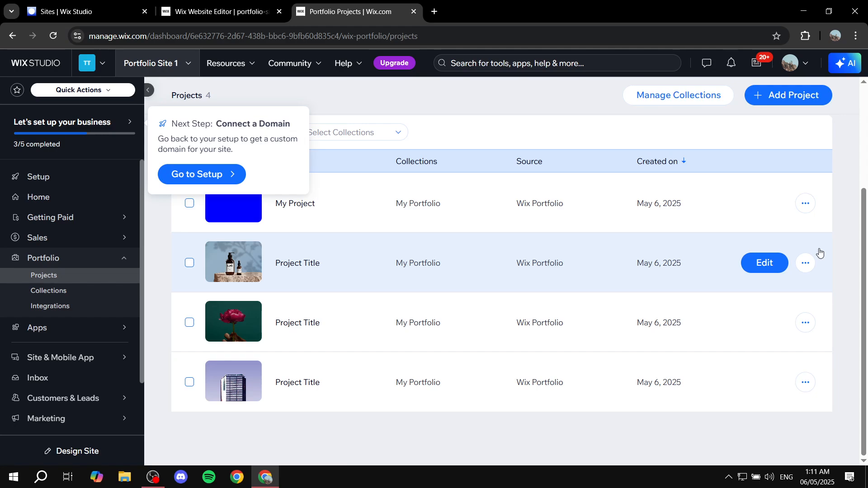
Step: Start a new portfolio collection and name it Tutorial, leaving its description empty
{"action": "left_click", "coordinate": [61, 293]}
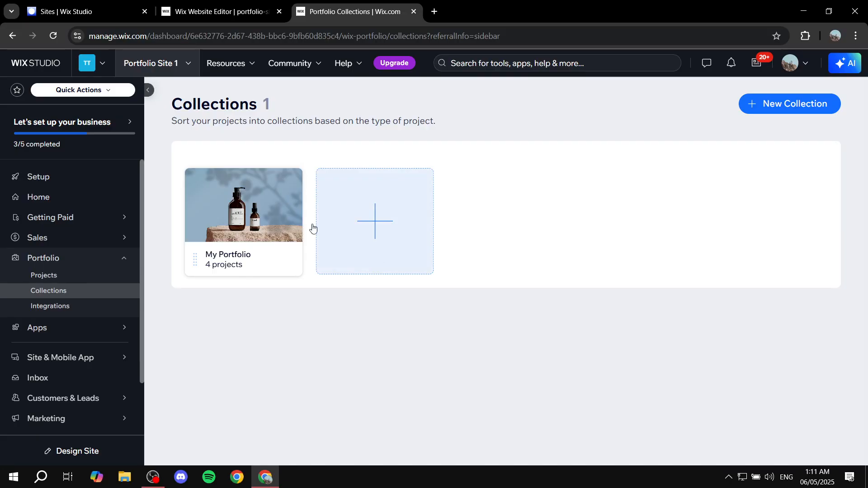
{"action": "mouse_move", "coordinate": [248, 217]}
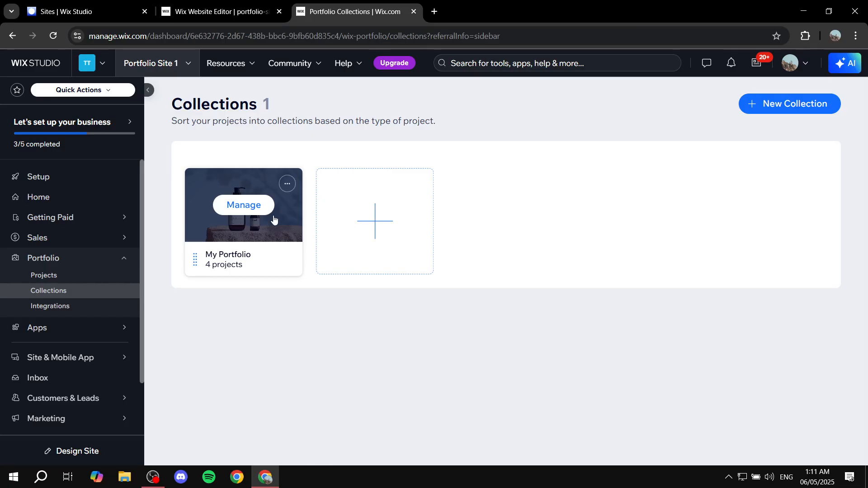
{"action": "left_click", "coordinate": [369, 225]}
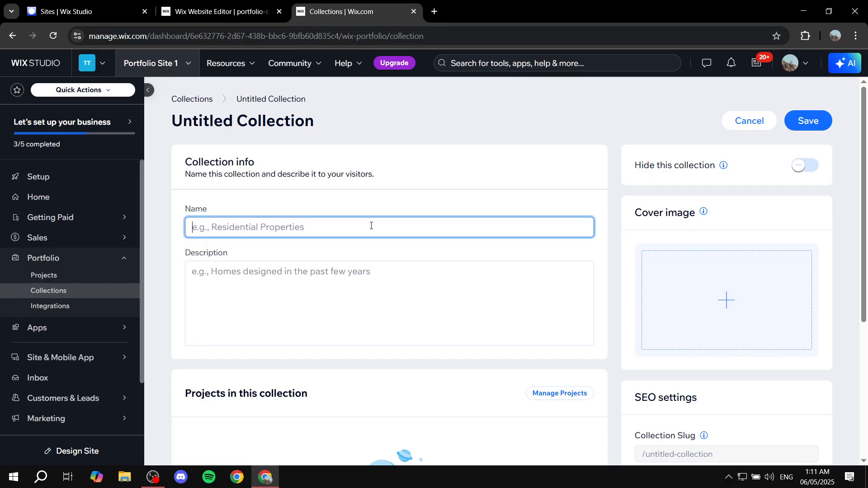
{"action": "type", "text": "Tutorial"}
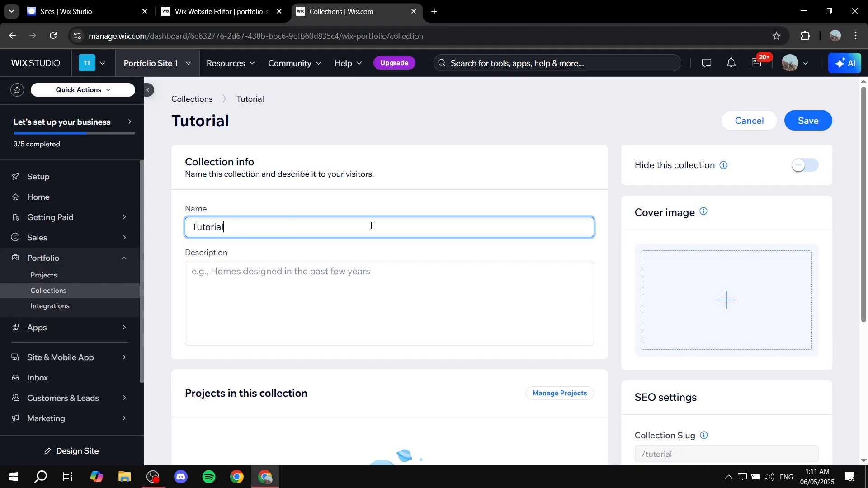
{"action": "left_click", "coordinate": [350, 269]}
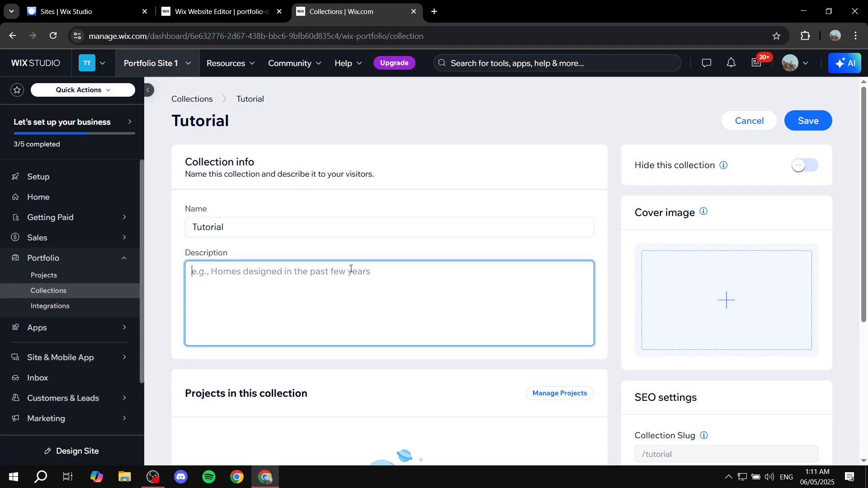
{"action": "scroll", "coordinate": [429, 271], "scroll_direction": "down", "scroll_amount": 3}
{"action": "scroll", "coordinate": [587, 281], "scroll_direction": "up", "scroll_amount": 3}
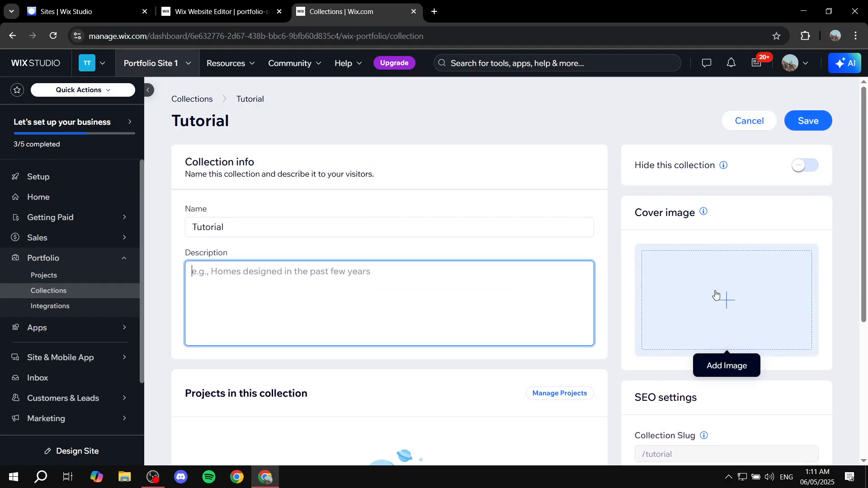
Step: Upload an image from the computer and set it as the Tutorial collection's cover
{"action": "left_click", "coordinate": [716, 295]}
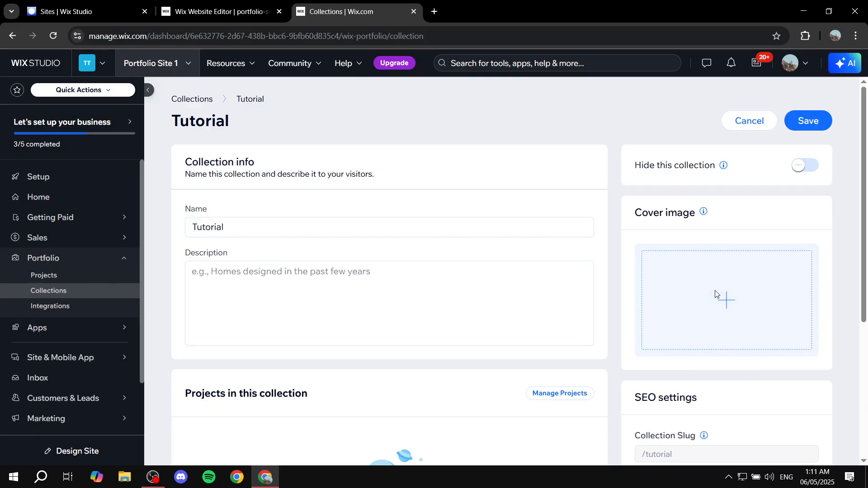
{"action": "left_click", "coordinate": [715, 294]}
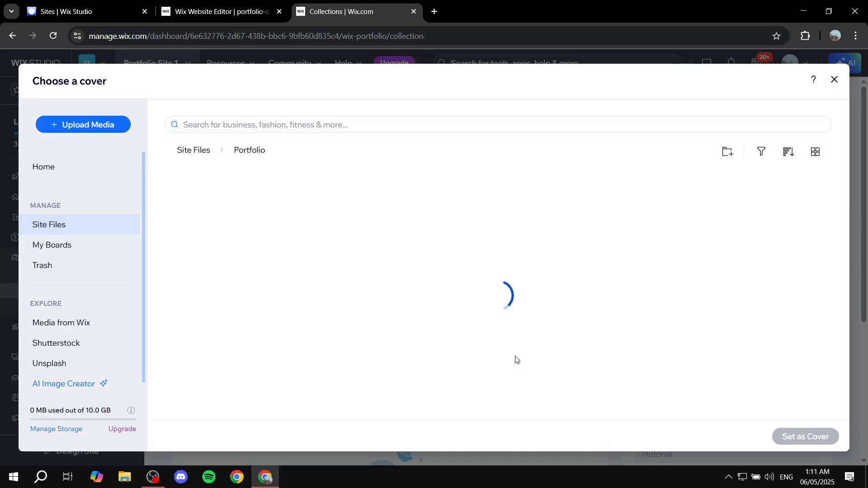
{"action": "left_click", "coordinate": [83, 124]}
{"action": "left_click", "coordinate": [425, 272]}
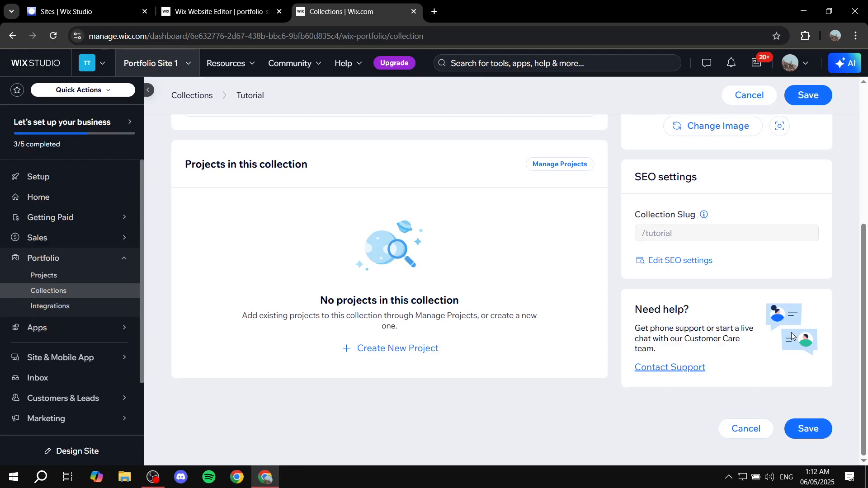
{"action": "scroll", "coordinate": [791, 332], "scroll_direction": "up", "scroll_amount": 5}
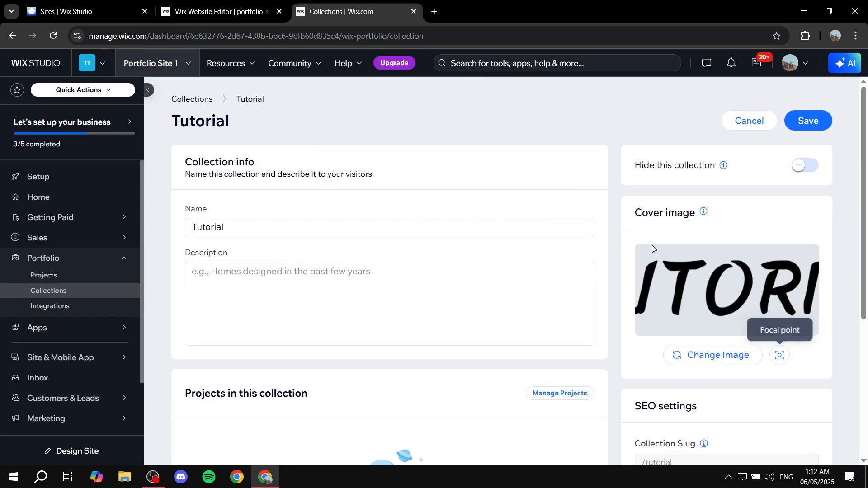
{"action": "scroll", "coordinate": [689, 308], "scroll_direction": "down", "scroll_amount": 5}
{"action": "left_click_drag", "start_coordinate": [183, 168], "coordinate": [309, 171]}
{"action": "left_click", "coordinate": [345, 166]}
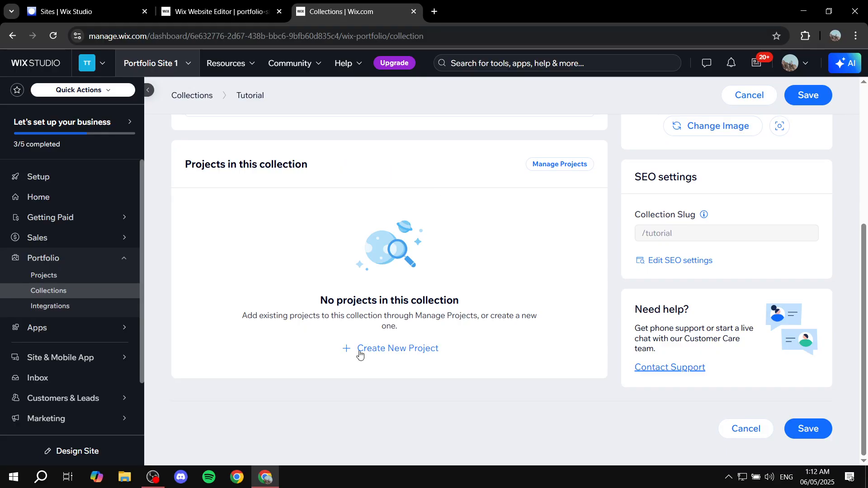
{"action": "left_click", "coordinate": [419, 350]}
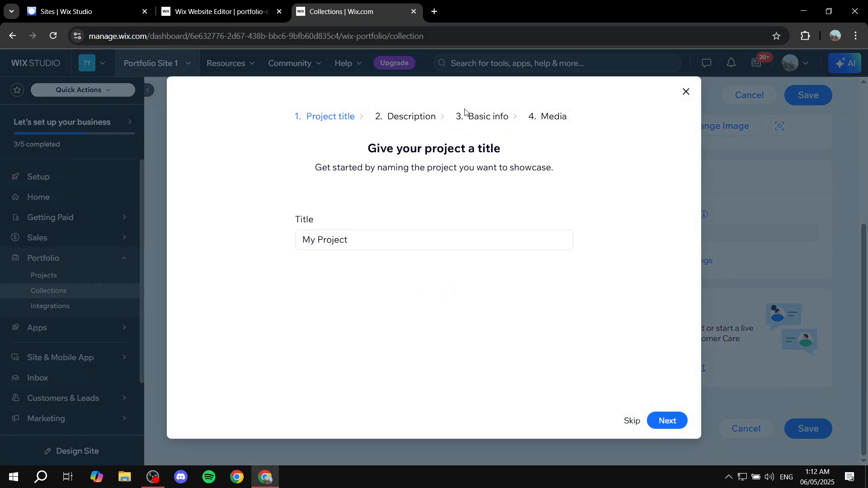
{"action": "left_click", "coordinate": [685, 95]}
Step: Add My Project and the bottle-image Project Title project to the Tutorial collection, and save the collection
{"action": "left_click", "coordinate": [588, 165]}
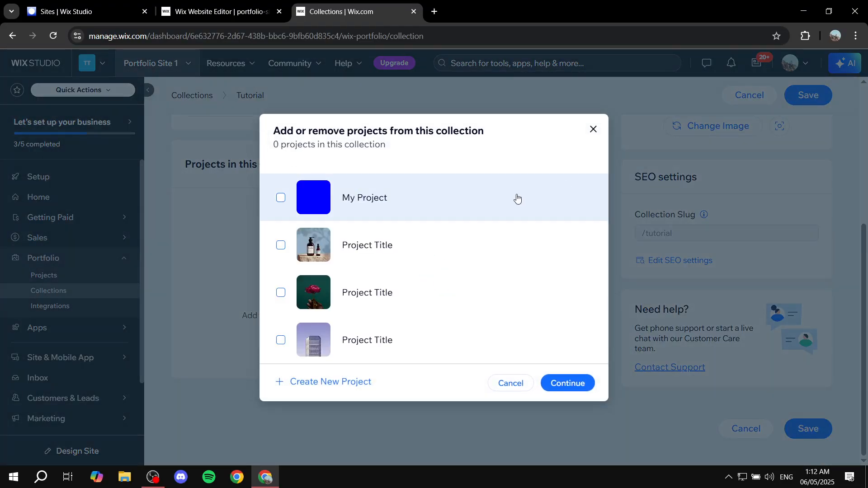
{"action": "left_click", "coordinate": [281, 198]}
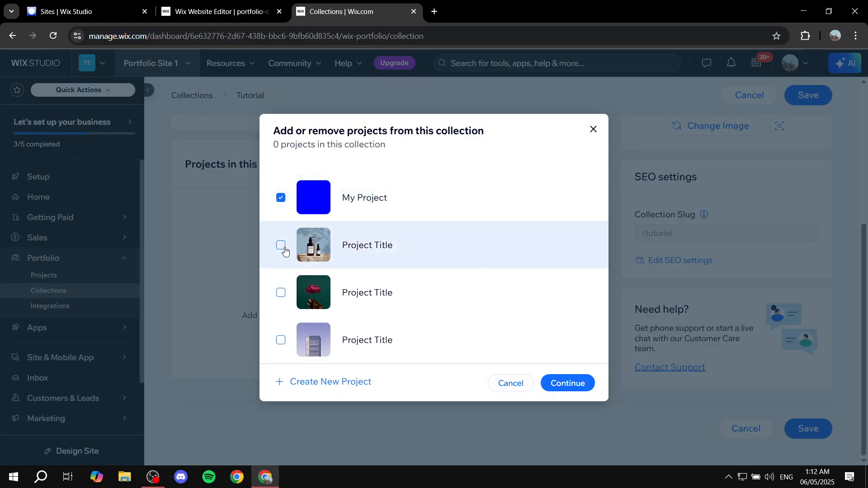
{"action": "left_click", "coordinate": [280, 245]}
{"action": "left_click", "coordinate": [571, 382]}
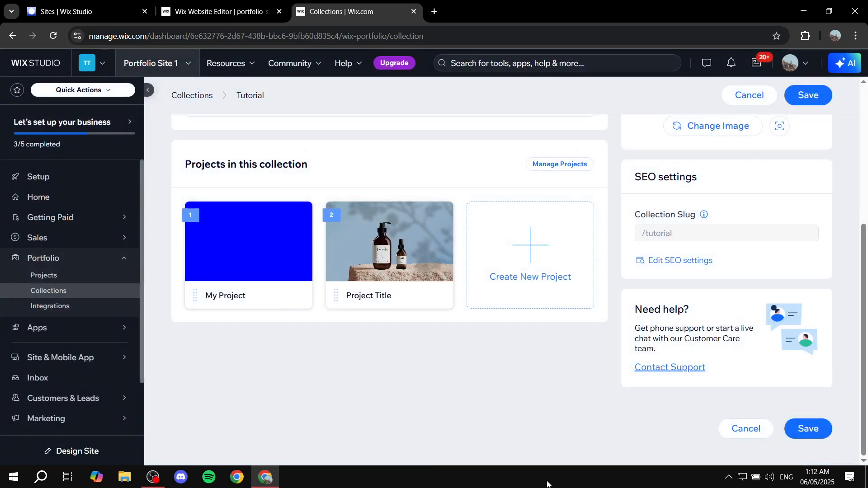
{"action": "left_click", "coordinate": [808, 430]}
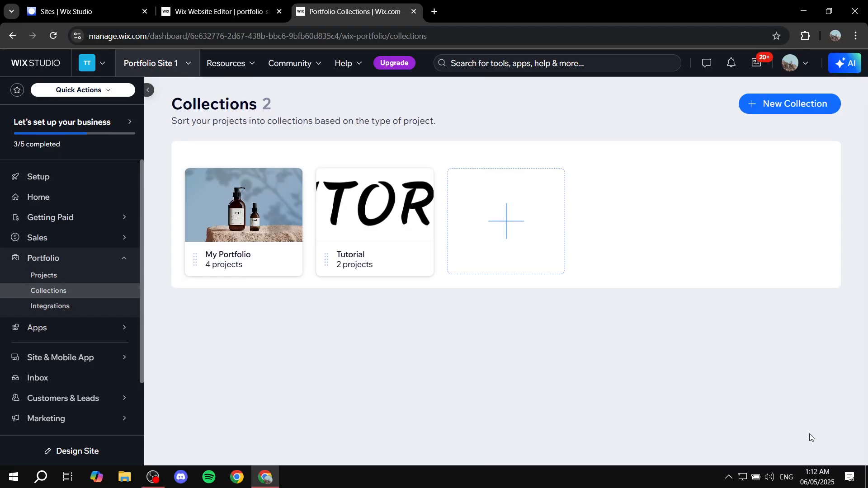
Step: Return to the dashboard home, open the site in the website editor and go to its Portfolio page
{"action": "left_click", "coordinate": [70, 200]}
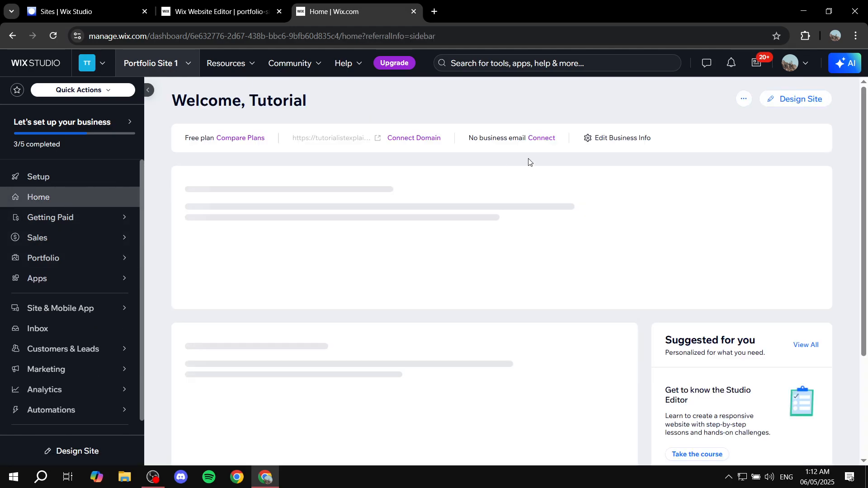
{"action": "left_click", "coordinate": [802, 101]}
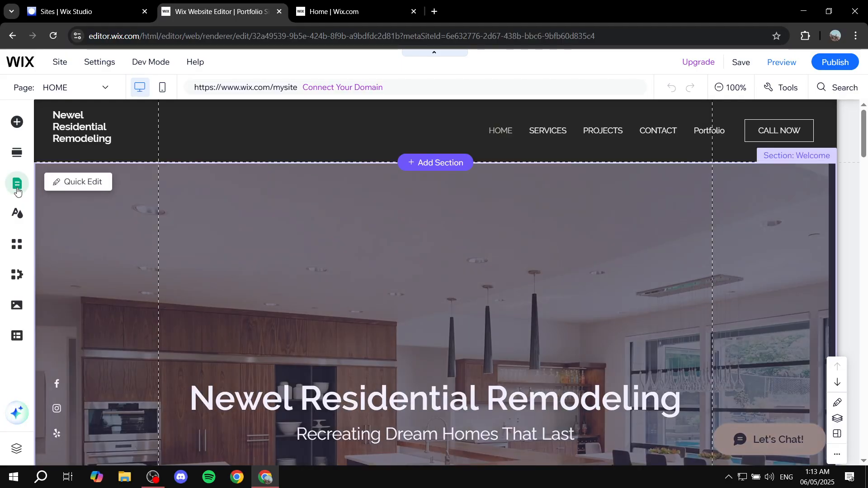
{"action": "left_click", "coordinate": [17, 190]}
{"action": "left_click", "coordinate": [73, 169]}
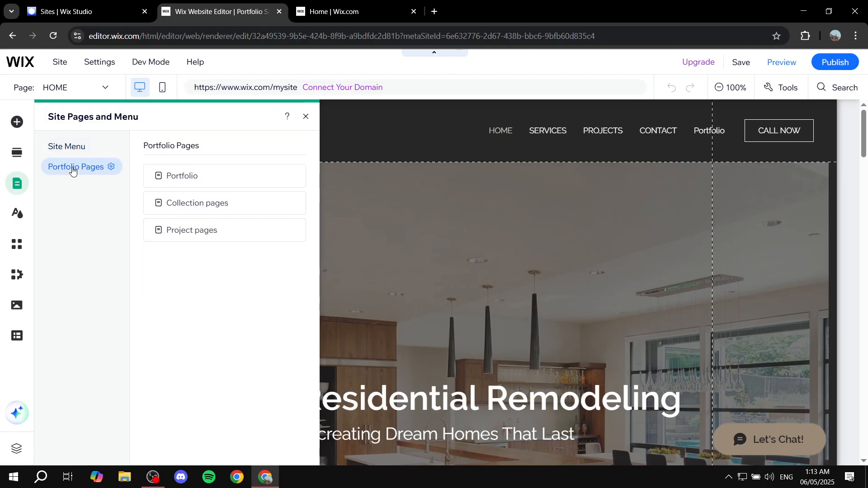
{"action": "left_click", "coordinate": [176, 176]}
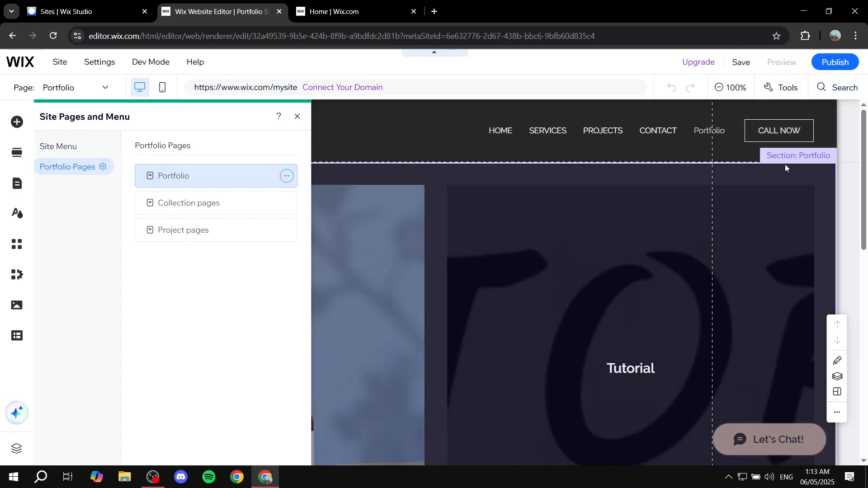
Step: Preview the Portfolio page and open the Tutorial collection to look over its projects
{"action": "left_click", "coordinate": [787, 63]}
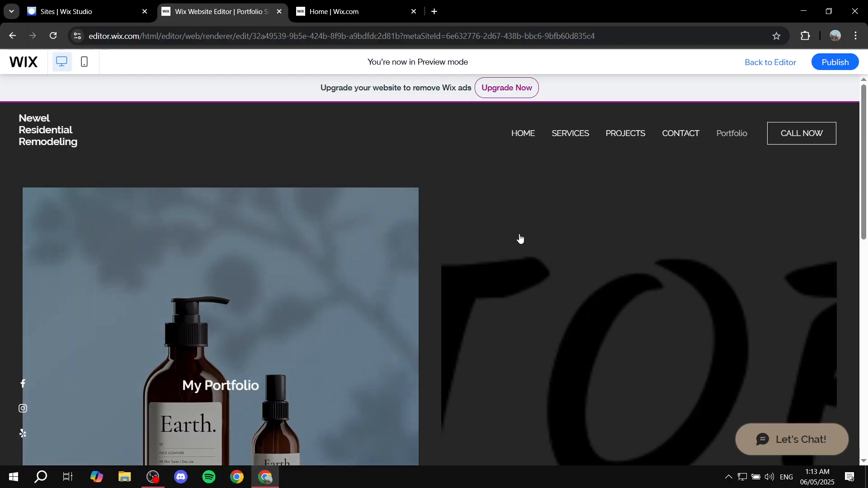
{"action": "scroll", "coordinate": [520, 240], "scroll_direction": "down", "scroll_amount": 10}
{"action": "scroll", "coordinate": [497, 257], "scroll_direction": "up", "scroll_amount": 8}
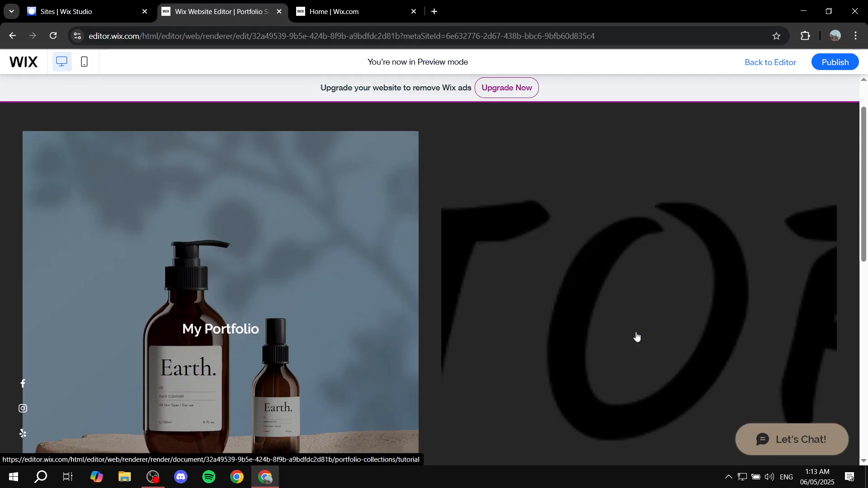
{"action": "left_click", "coordinate": [635, 336]}
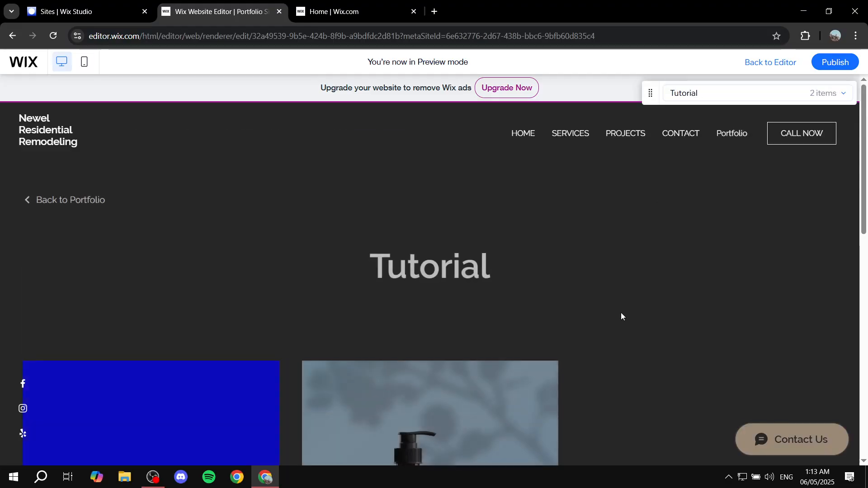
{"action": "scroll", "coordinate": [645, 260], "scroll_direction": "down", "scroll_amount": 5}
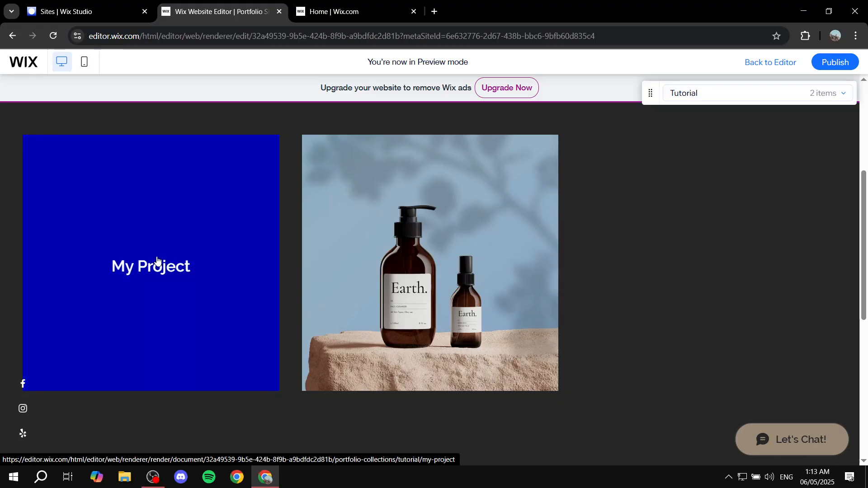
Step: Open My Project in the preview and examine its media, enlarging the orange image and closing the enlarged view
{"action": "left_click", "coordinate": [142, 297]}
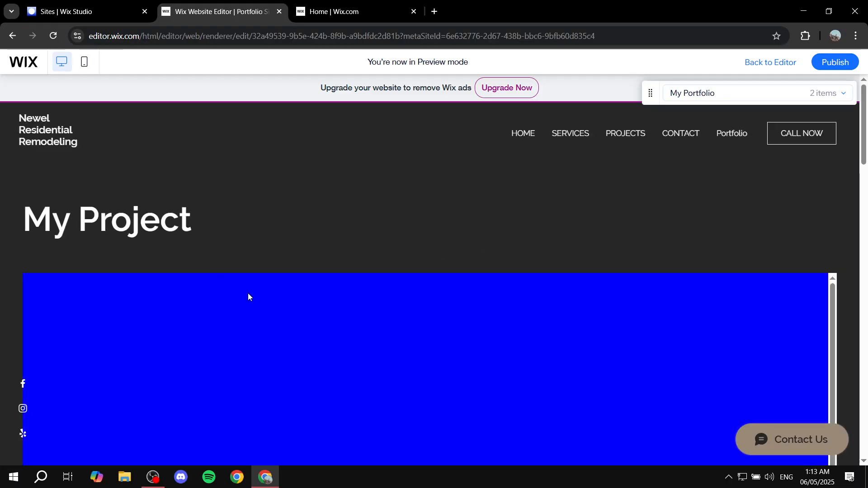
{"action": "scroll", "coordinate": [829, 249], "scroll_direction": "down", "scroll_amount": 15}
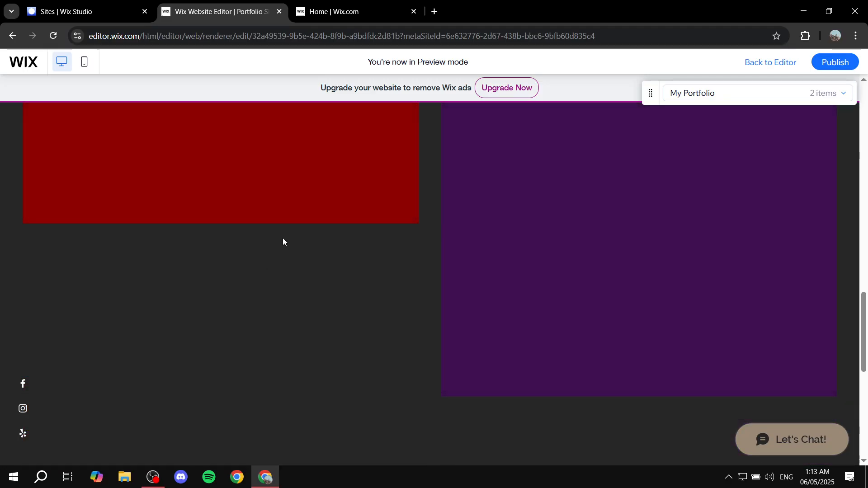
{"action": "scroll", "coordinate": [524, 237], "scroll_direction": "up", "scroll_amount": 6}
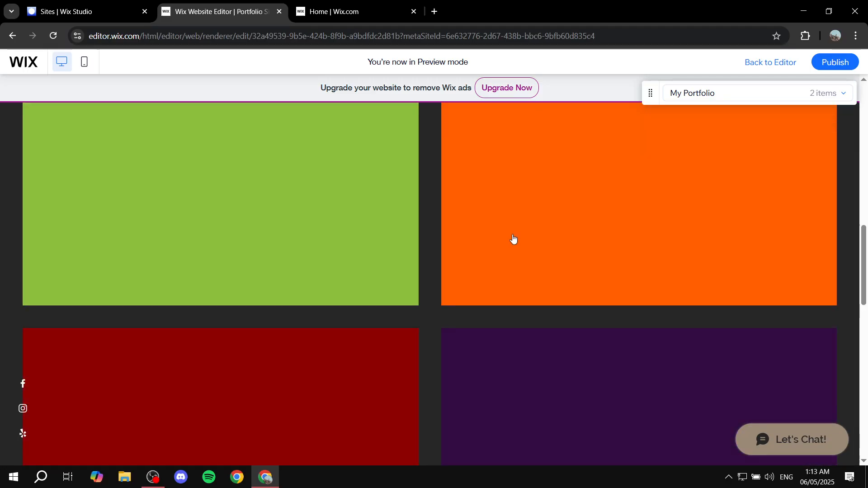
{"action": "scroll", "coordinate": [554, 208], "scroll_direction": "down", "scroll_amount": 1}
{"action": "left_click", "coordinate": [555, 178]}
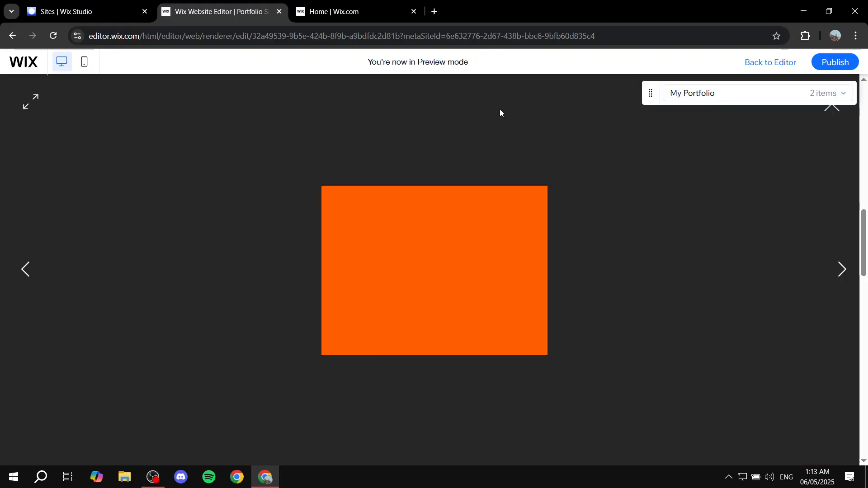
{"action": "left_click", "coordinate": [834, 111]}
{"action": "scroll", "coordinate": [625, 266], "scroll_direction": "up", "scroll_amount": 5}
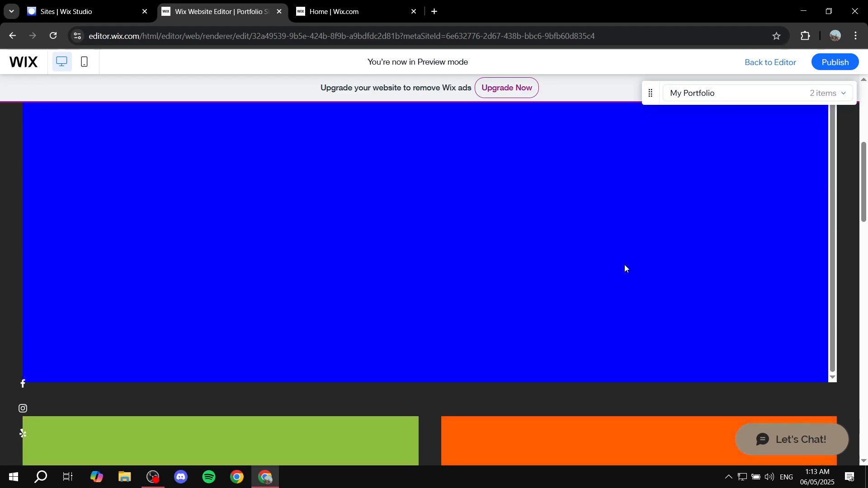
{"action": "scroll", "coordinate": [570, 266], "scroll_direction": "up", "scroll_amount": 5}
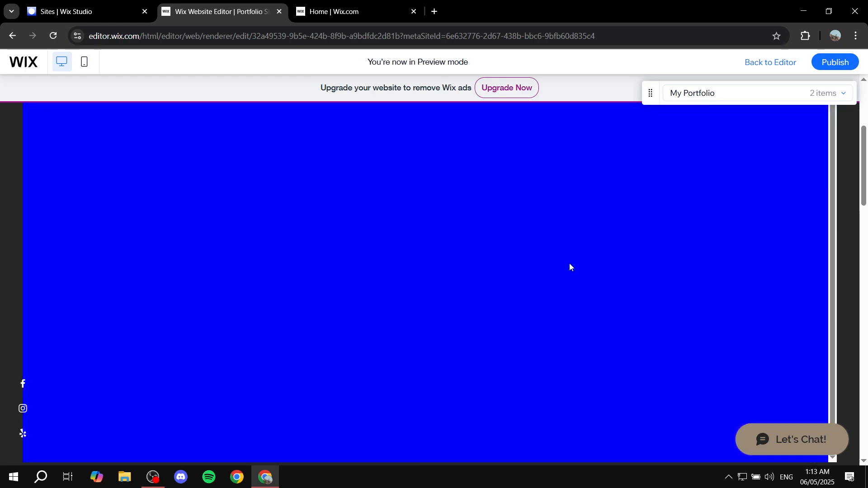